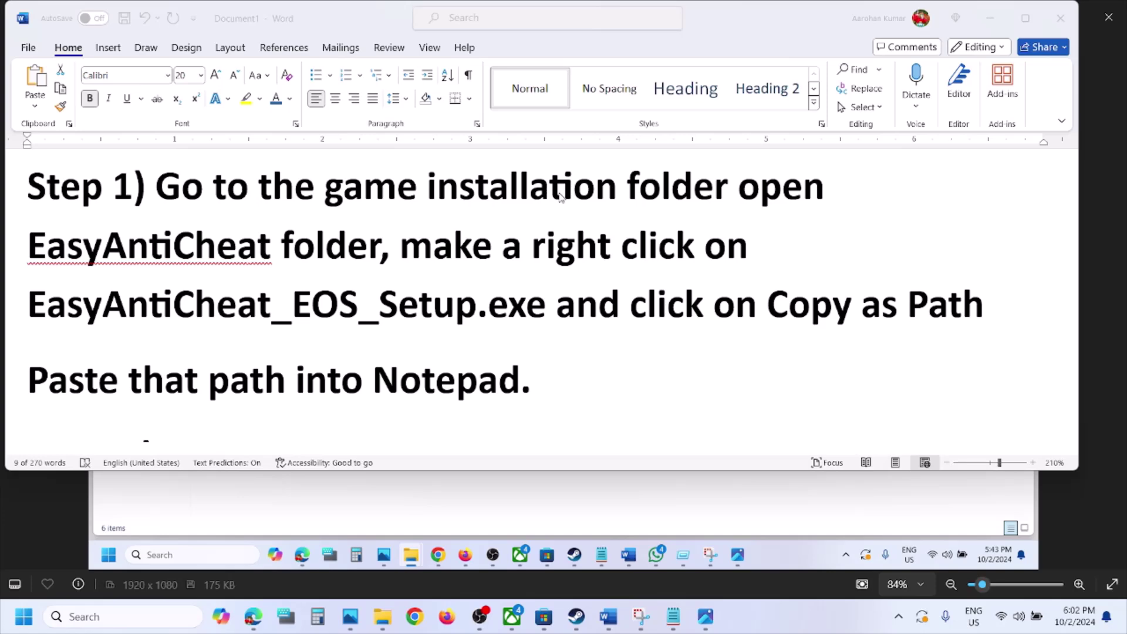
Minimize the Word checklist to reveal the EasyAntiCheat game folder screenshot.
click(473, 509)
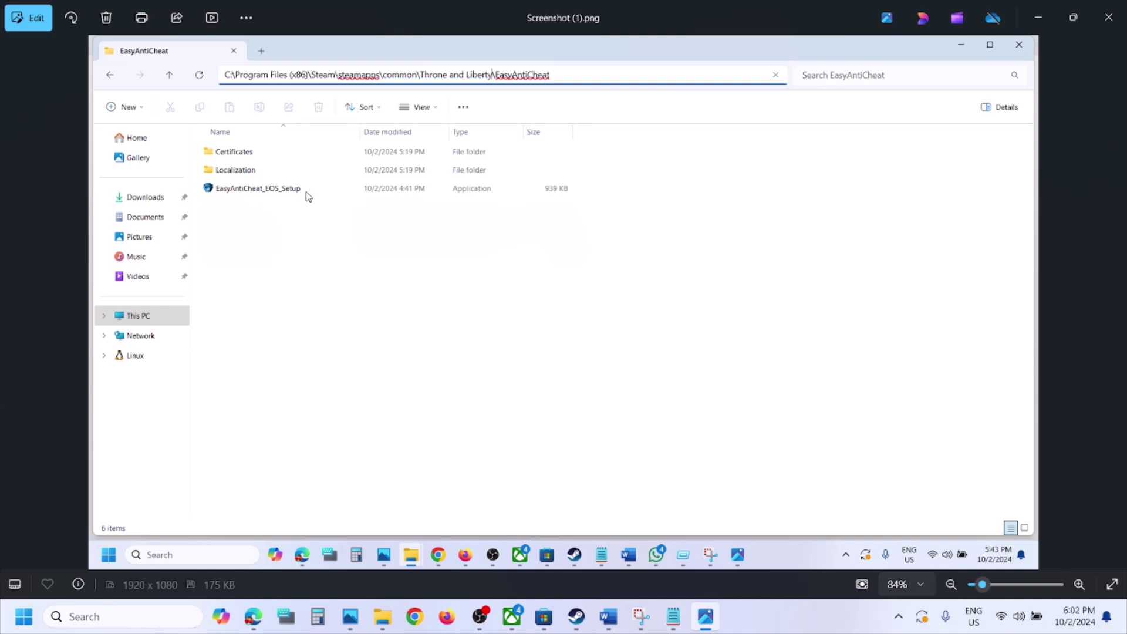
Advance Photos to 2.jpg, showing the EasyAntiCheat_EOS_Setup context menu.
key(Right)
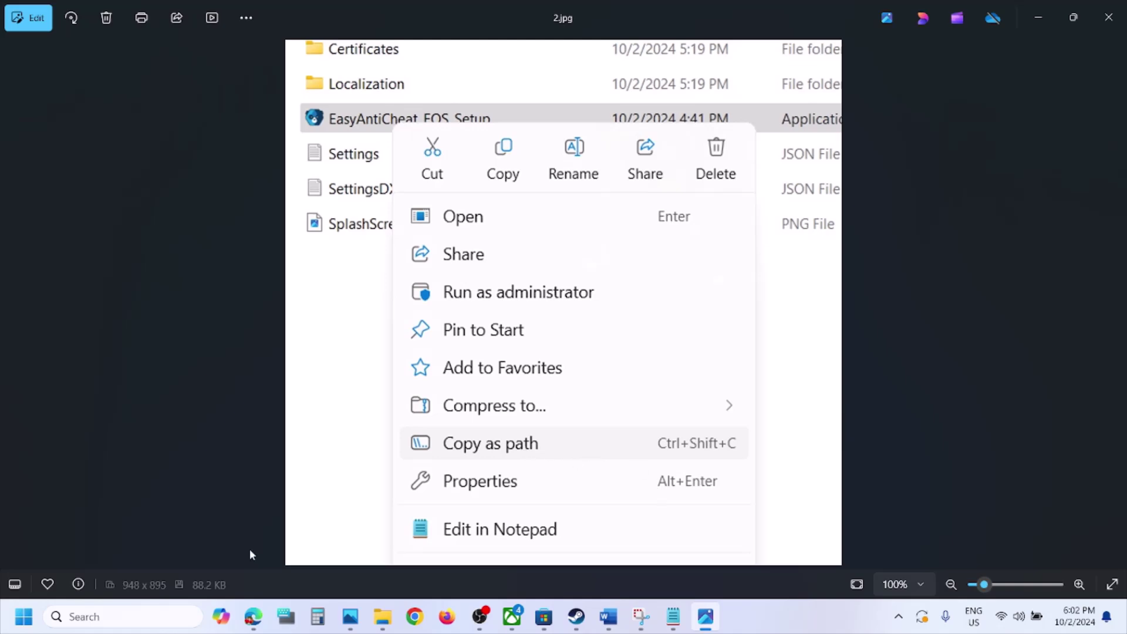
Open a blank Notepad and paste the quoted EasyAntiCheat_EOS_Setup.exe path from the checklist.
click(137, 613)
text(note)
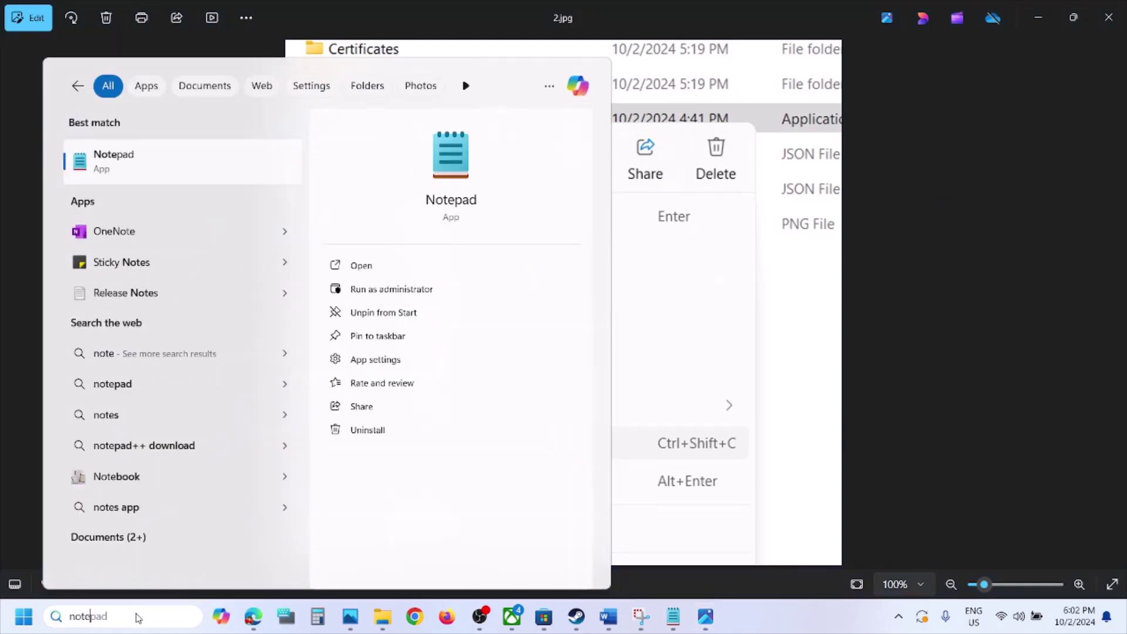
key(Return)
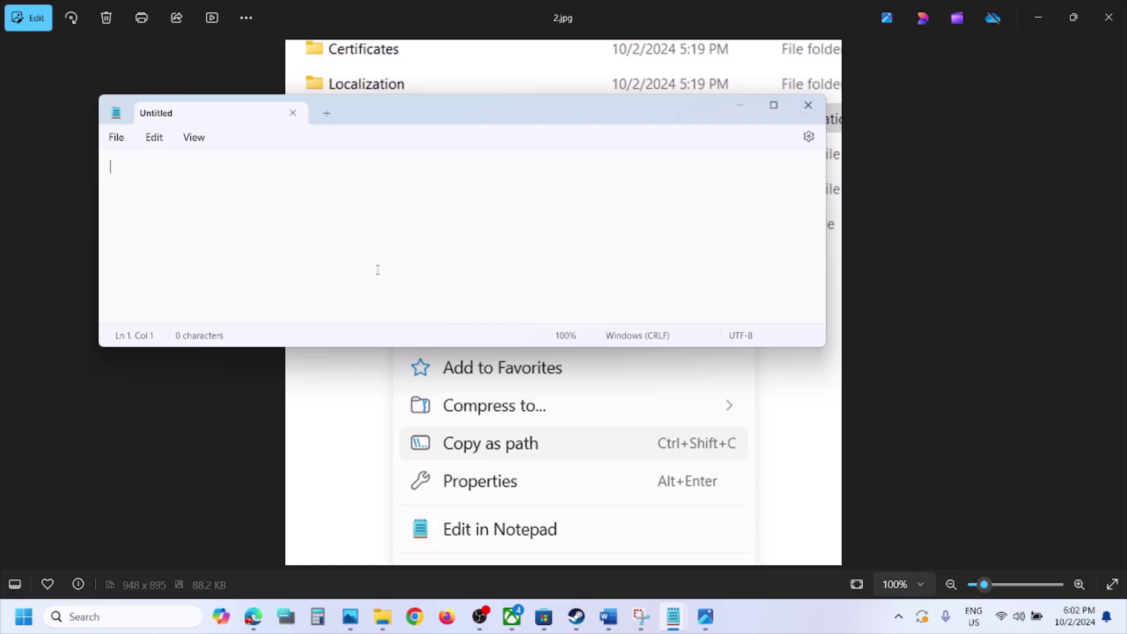
click(609, 627)
scroll(506, 348, down, 5)
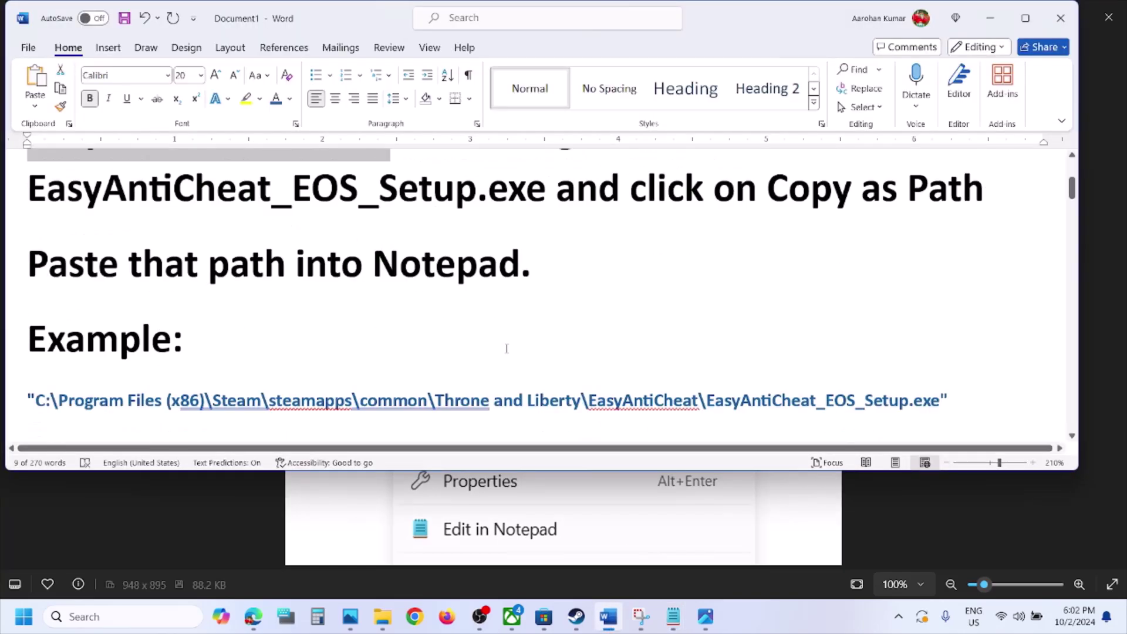
scroll(507, 347, up, 1)
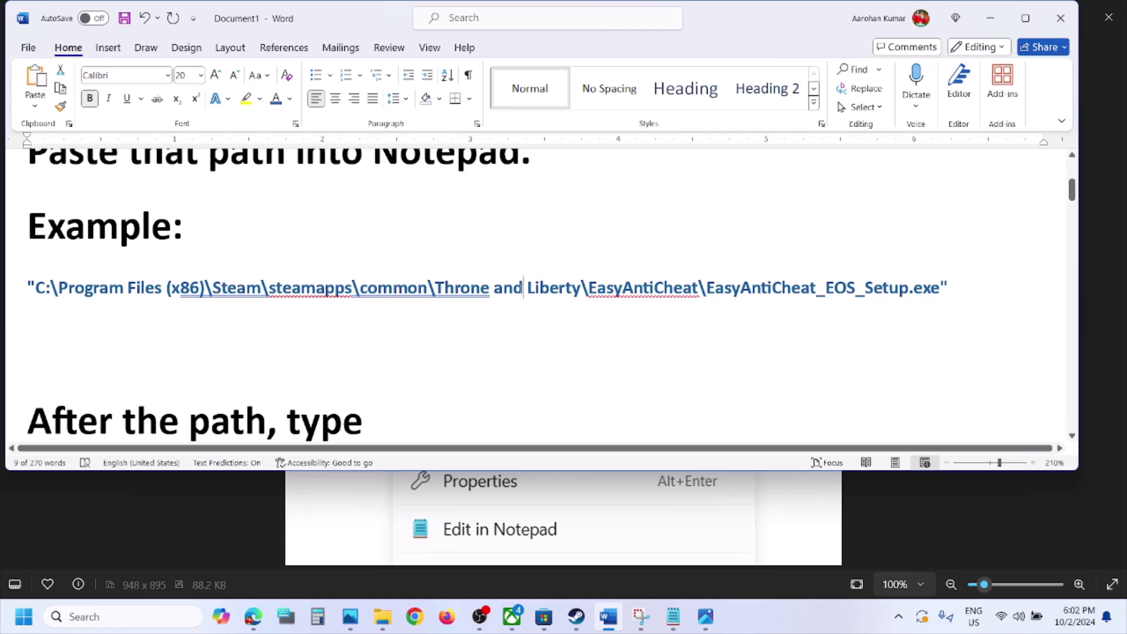
triple_click(523, 288)
key(ctrl+c)
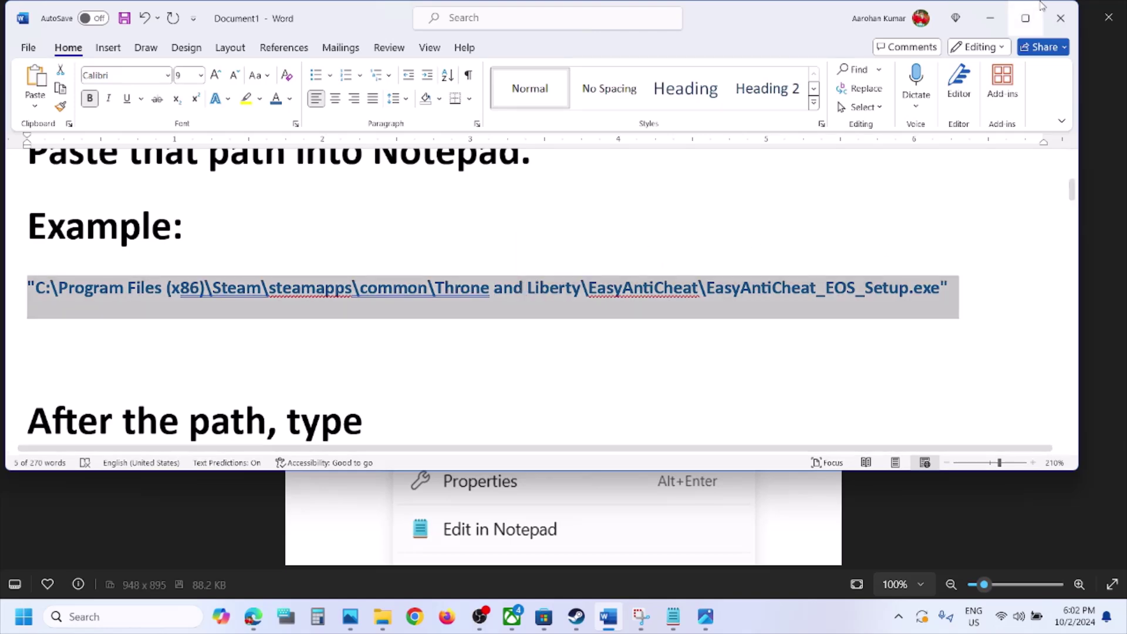
click(990, 18)
key(ctrl+v)
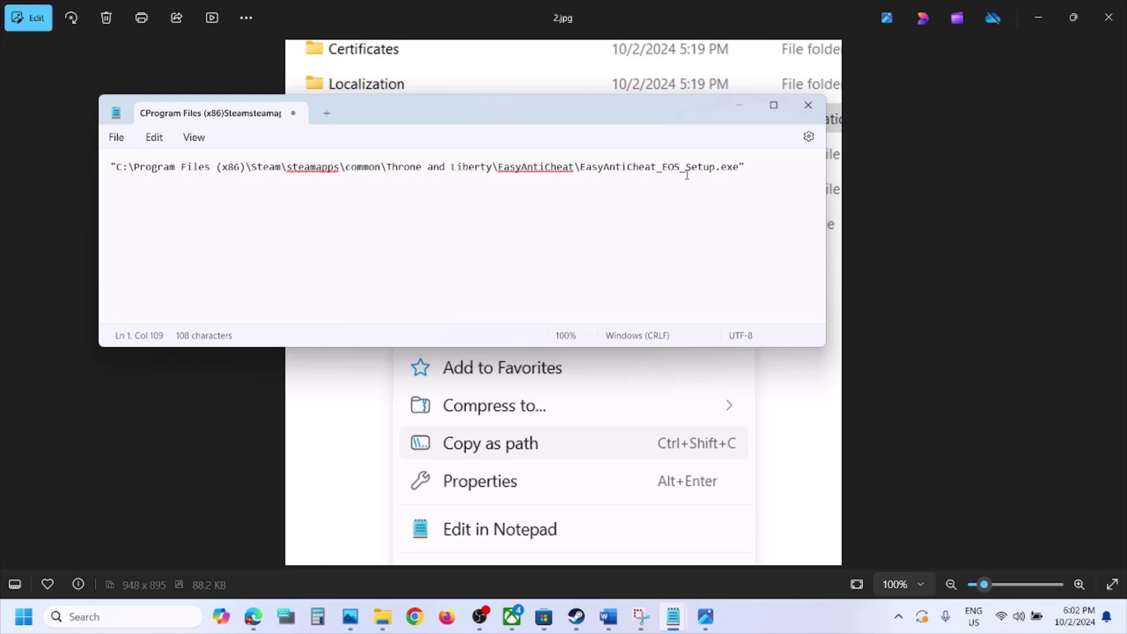
Append the checklist's install command after the path and copy the whole combined line.
click(608, 616)
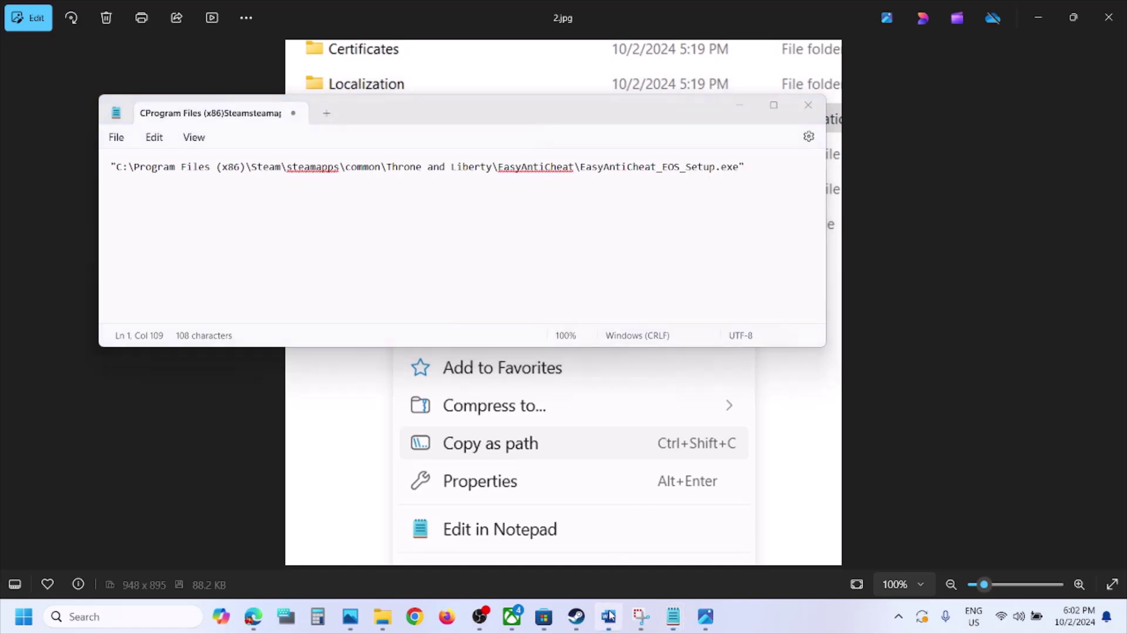
scroll(431, 423, down, 1)
scroll(432, 423, down, 1)
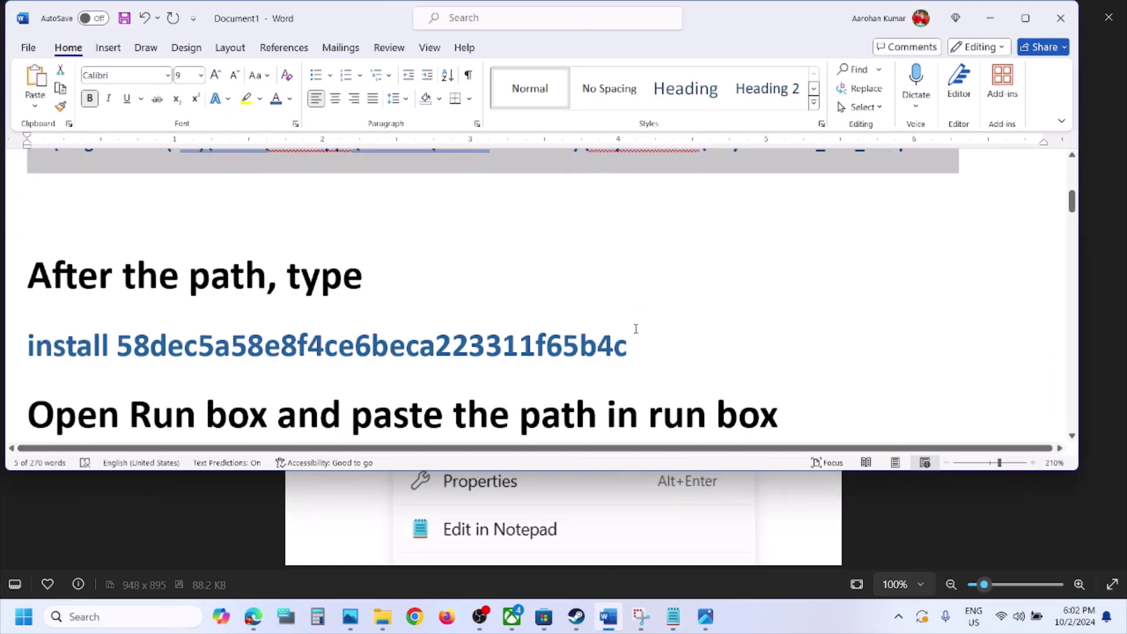
drag(630, 348, 23, 349)
key(ctrl+c)
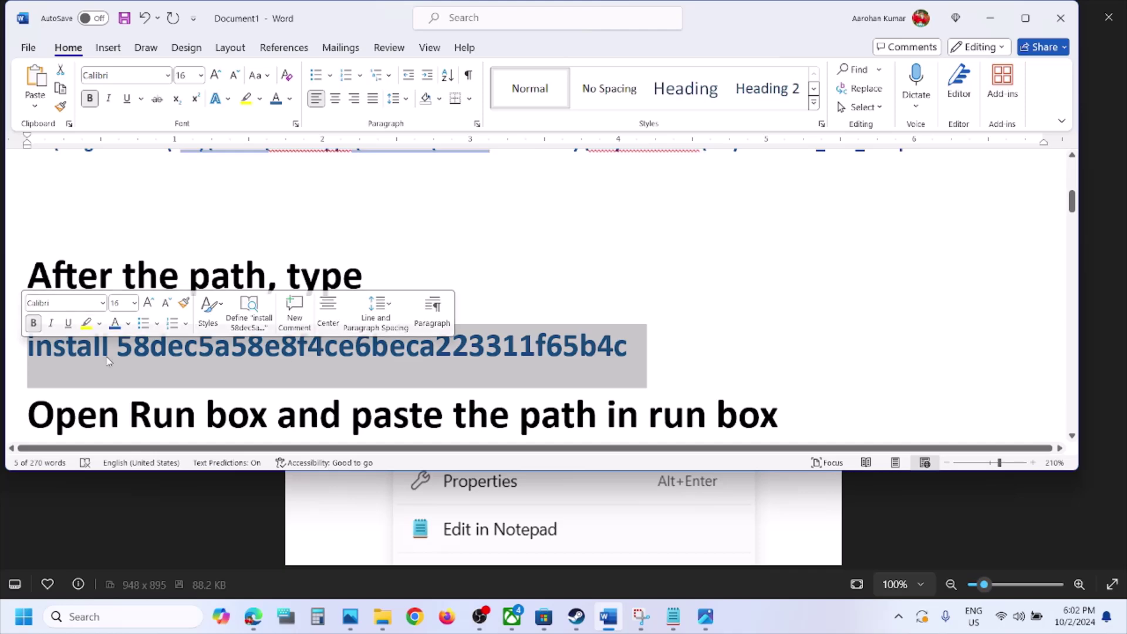
right_click(111, 361)
click(174, 101)
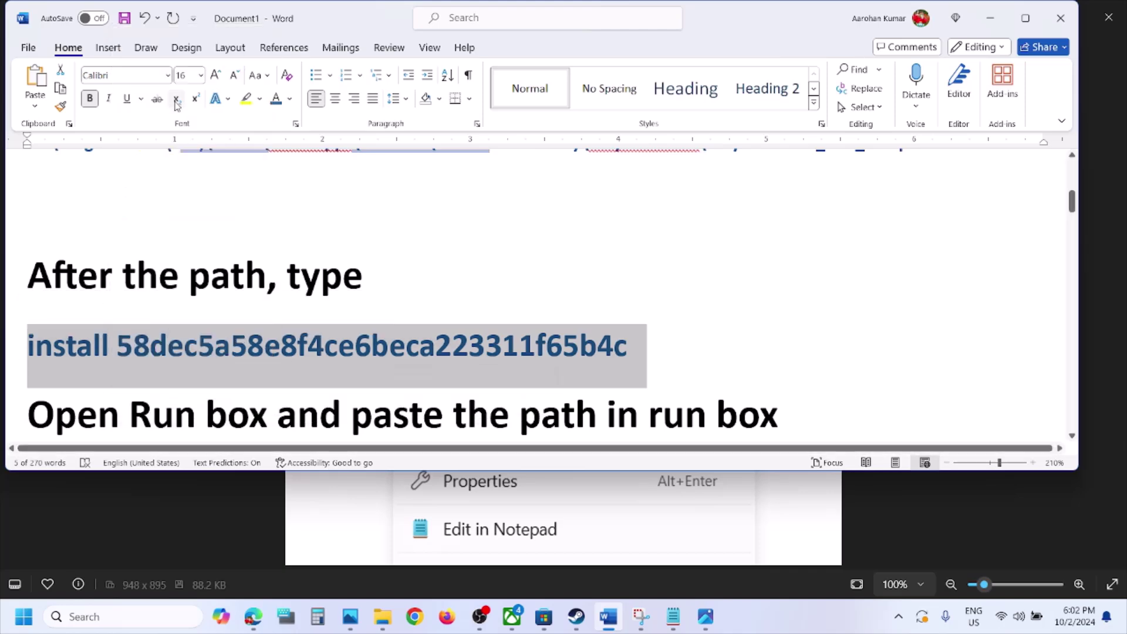
click(989, 18)
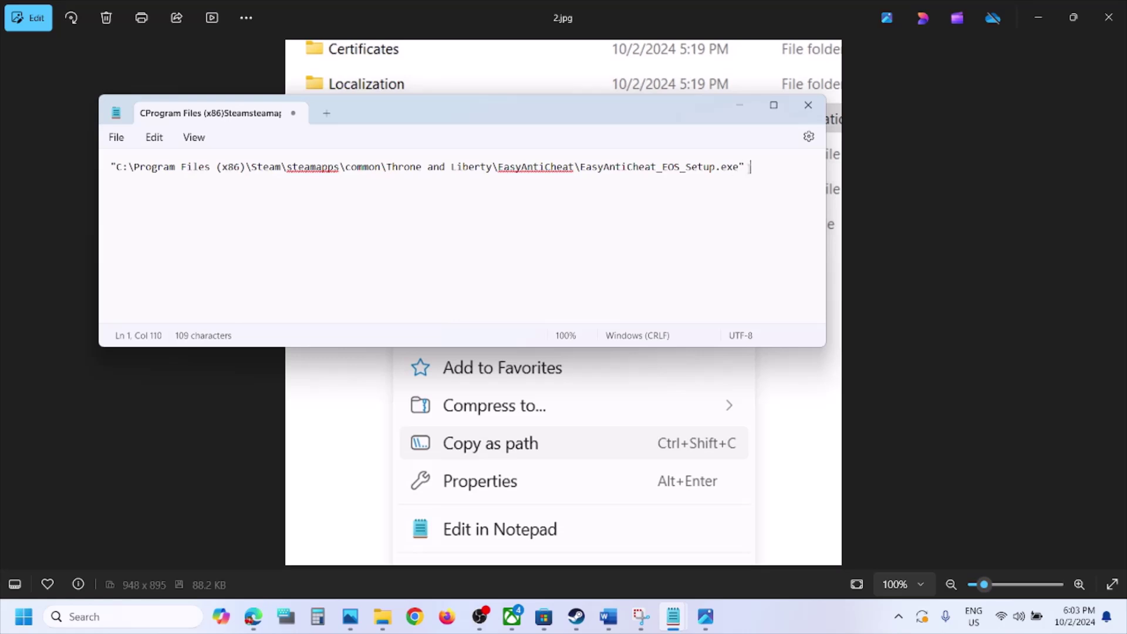
key(ctrl+v)
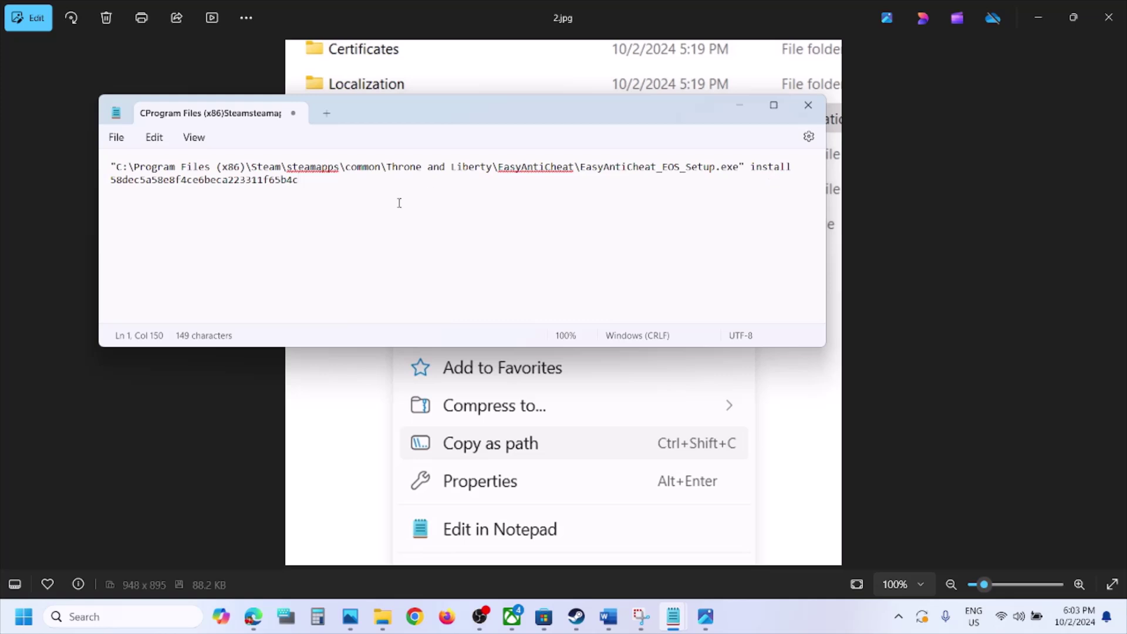
drag(317, 180, 97, 166)
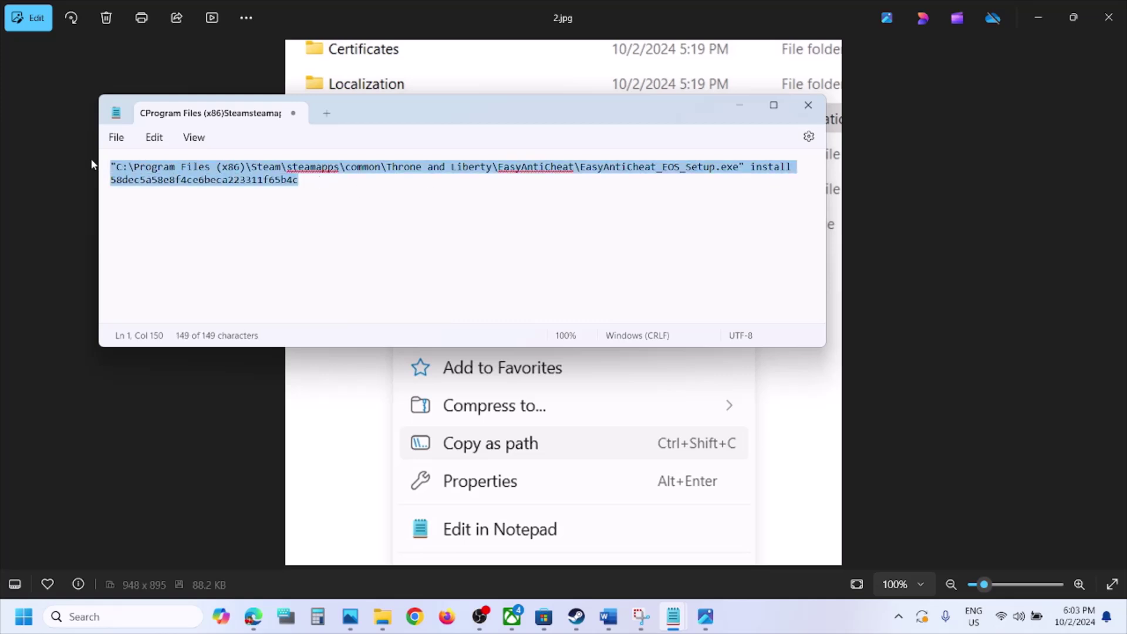
right_click(195, 178)
click(256, 251)
Execute the combined EasyAntiCheat install command through the Run dialog, then switch back to Word.
click(113, 617)
text(run)
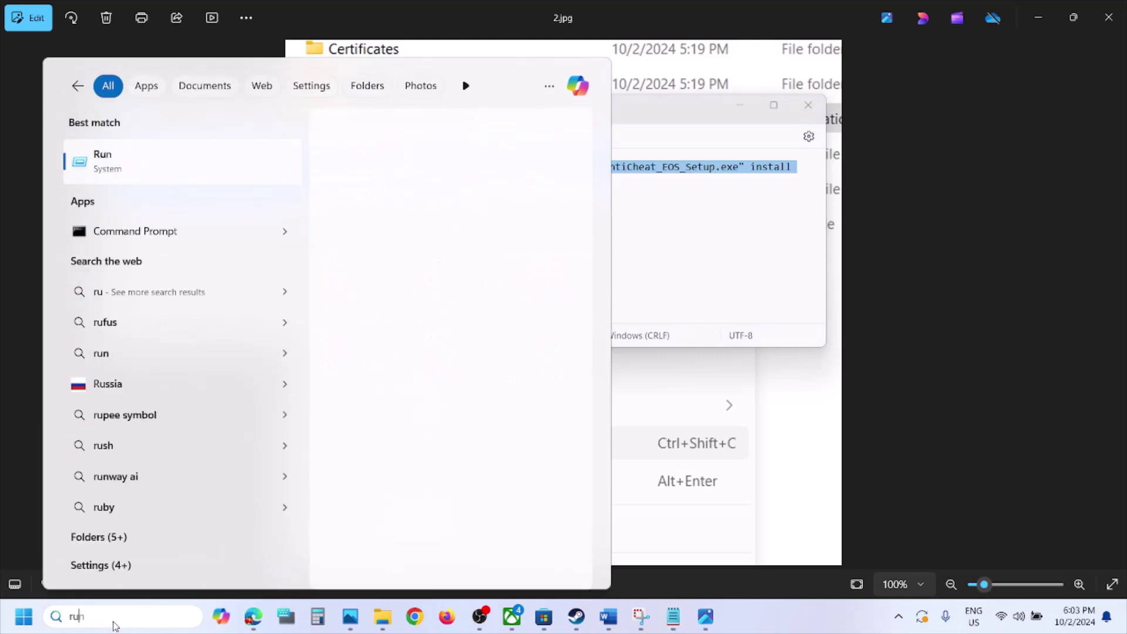
click(134, 175)
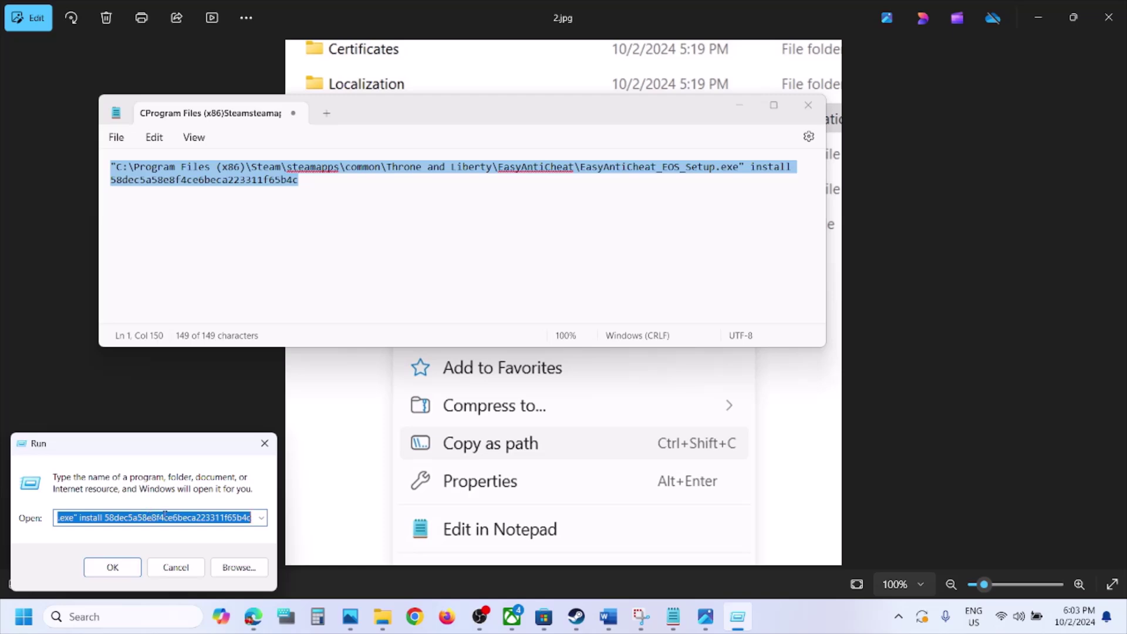
click(112, 567)
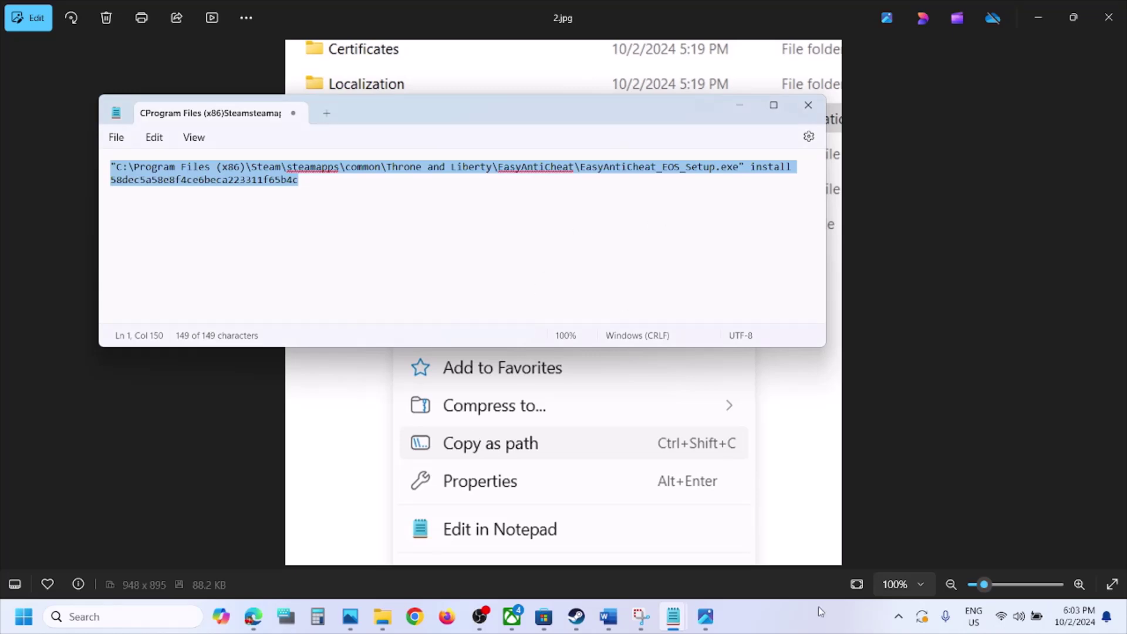
key(alt+Tab)
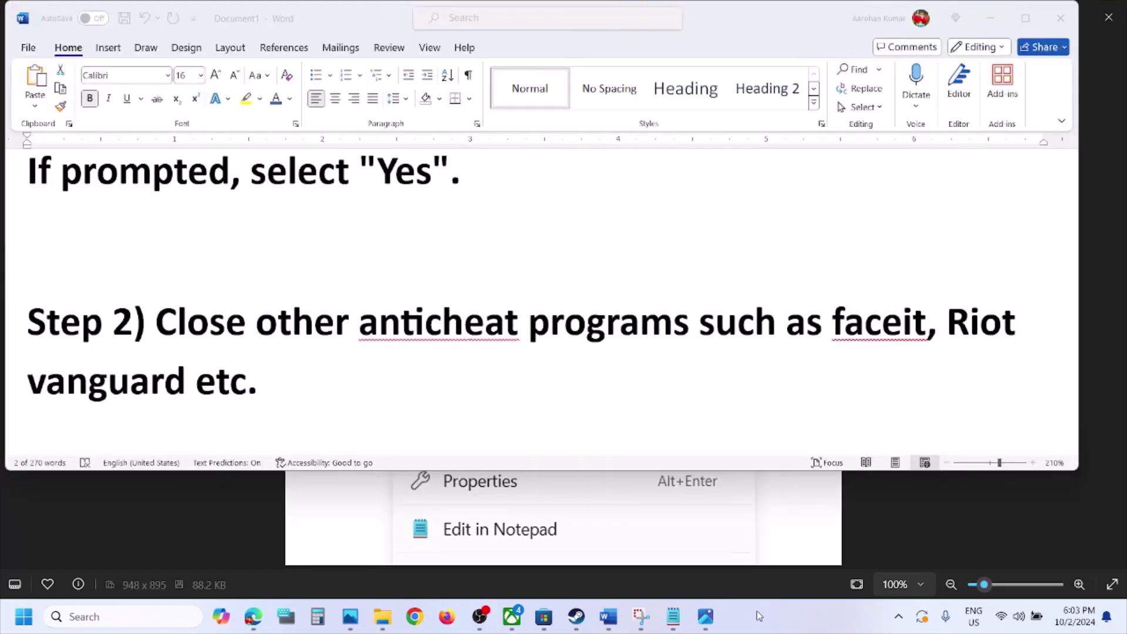
Highlight Step 2's anticheat text and Step 3's 'Run Steam as an administrator', then show Steam.
click(178, 321)
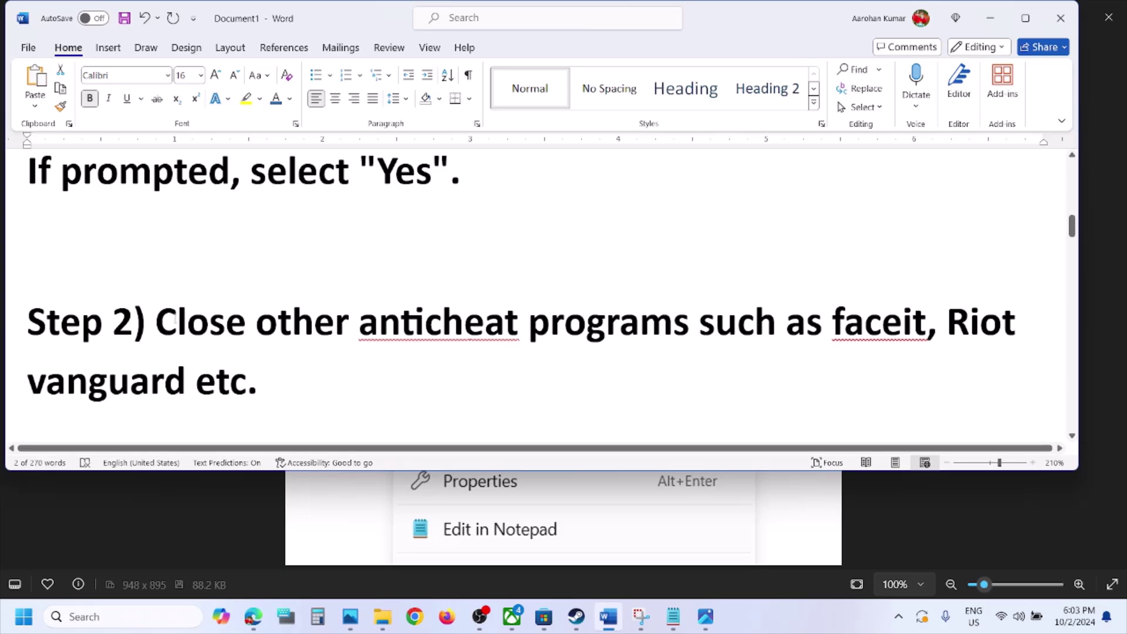
drag(158, 321, 610, 312)
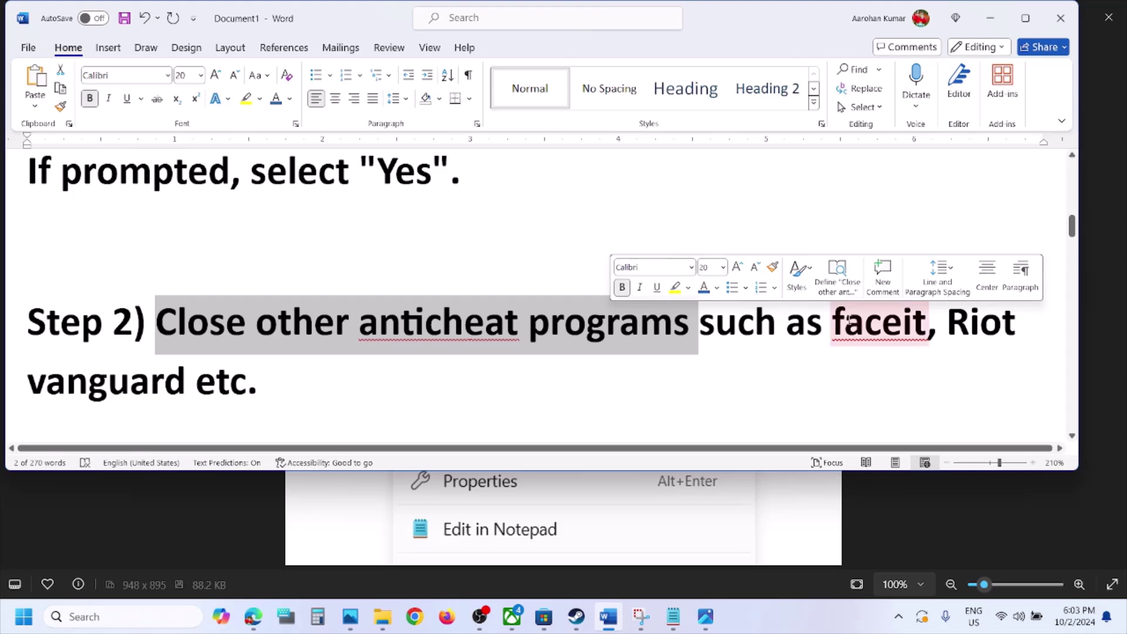
drag(833, 319, 186, 379)
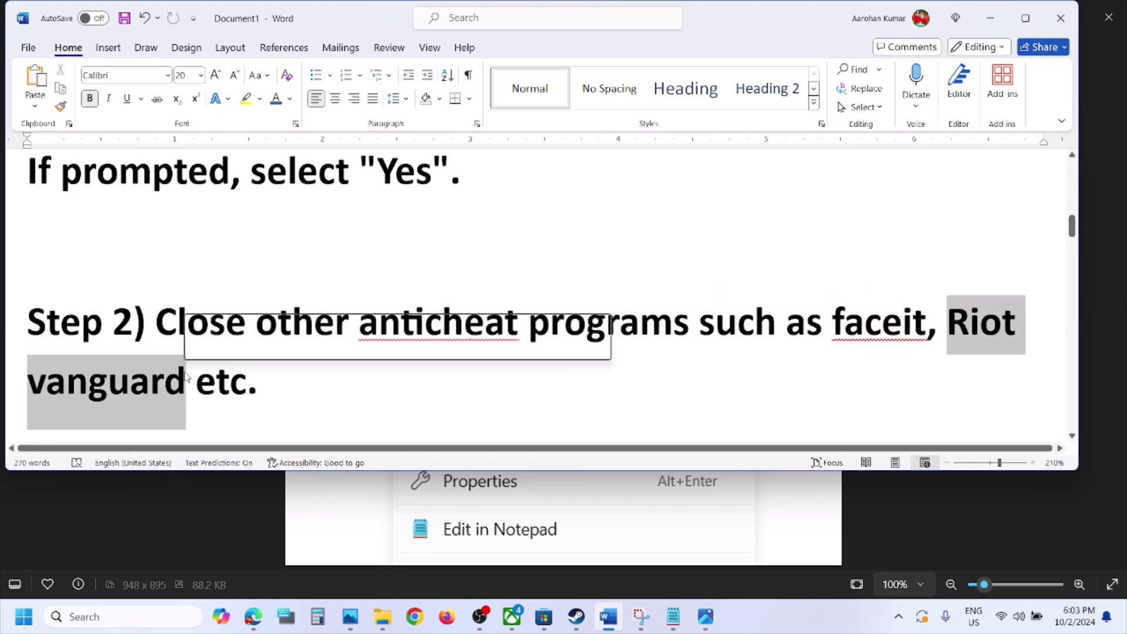
click(263, 388)
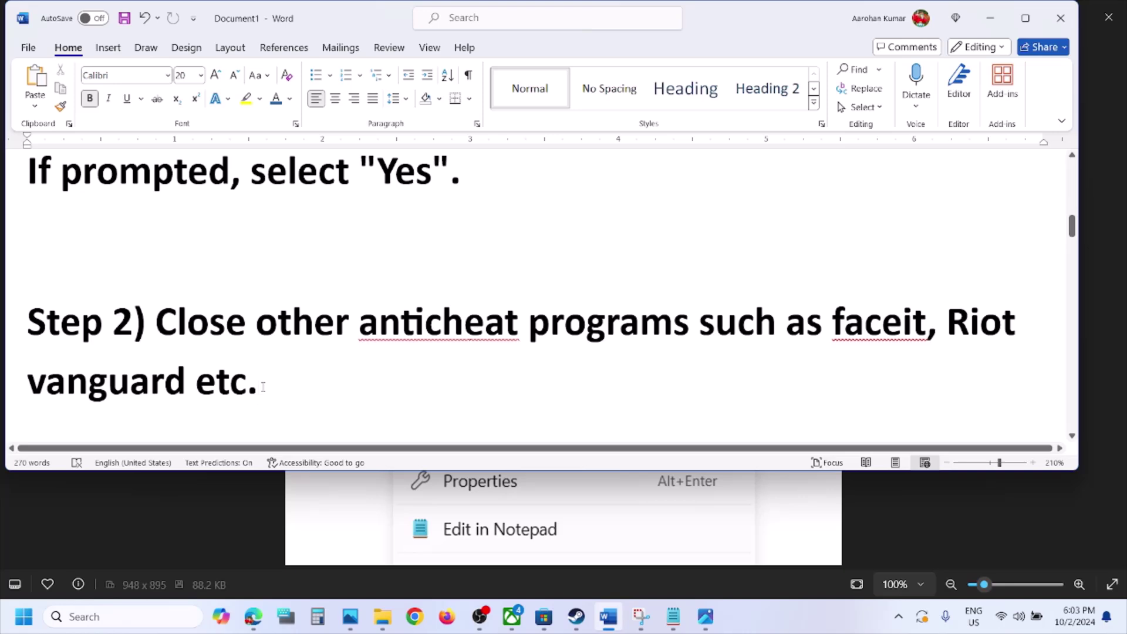
scroll(263, 387, down, 4)
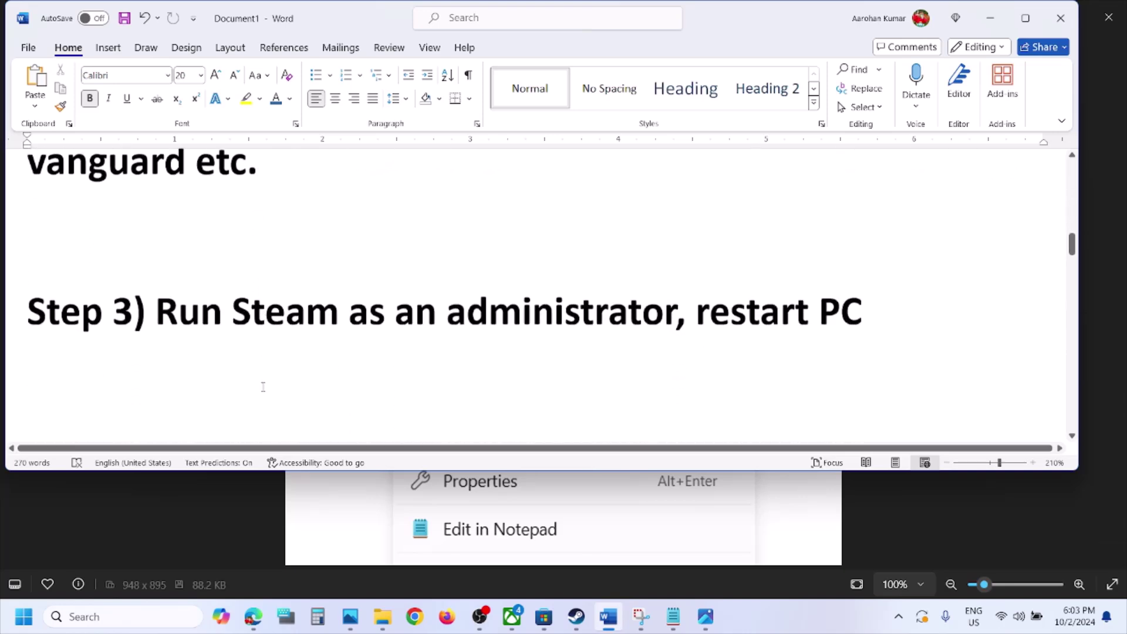
drag(155, 303, 675, 305)
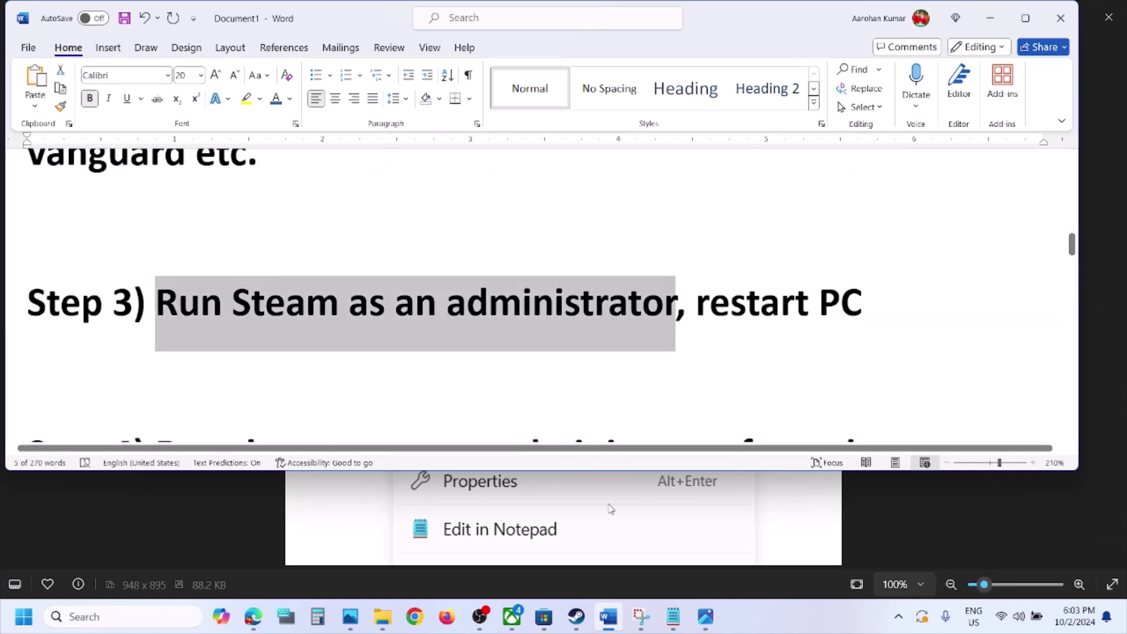
click(575, 622)
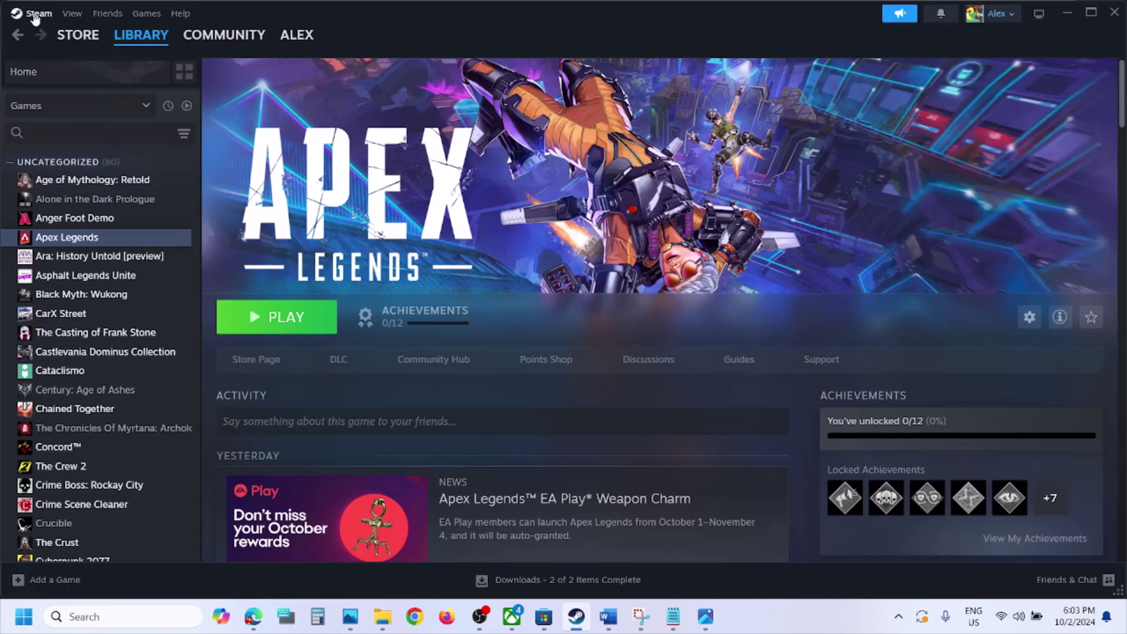
Show Steam's Exit option and the Run as administrator option for the Steam app.
click(39, 14)
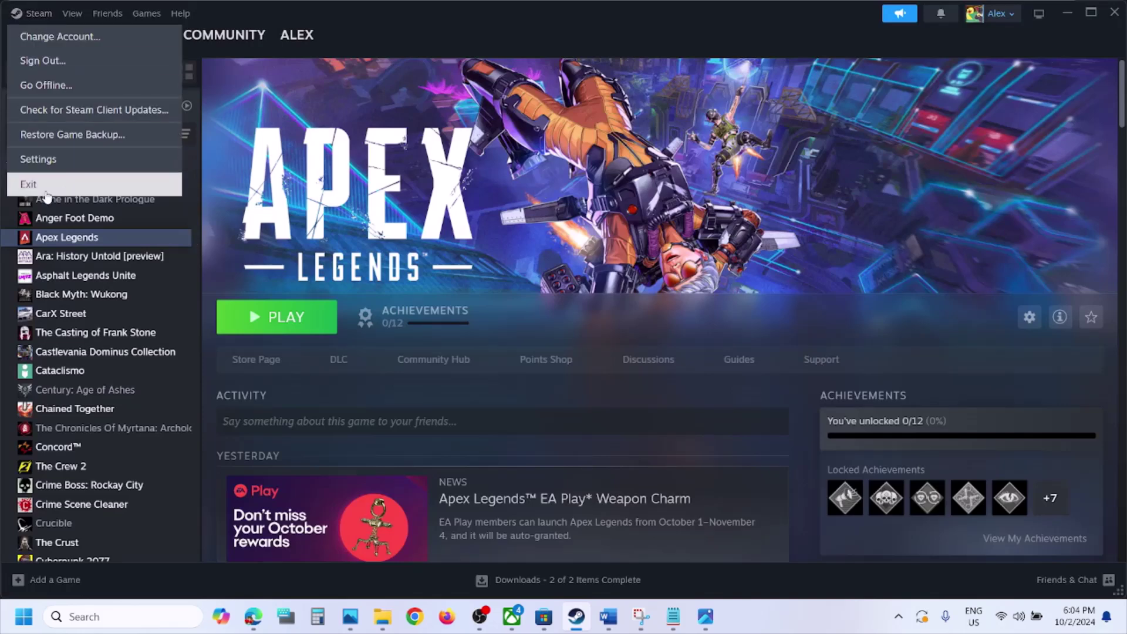
click(104, 623)
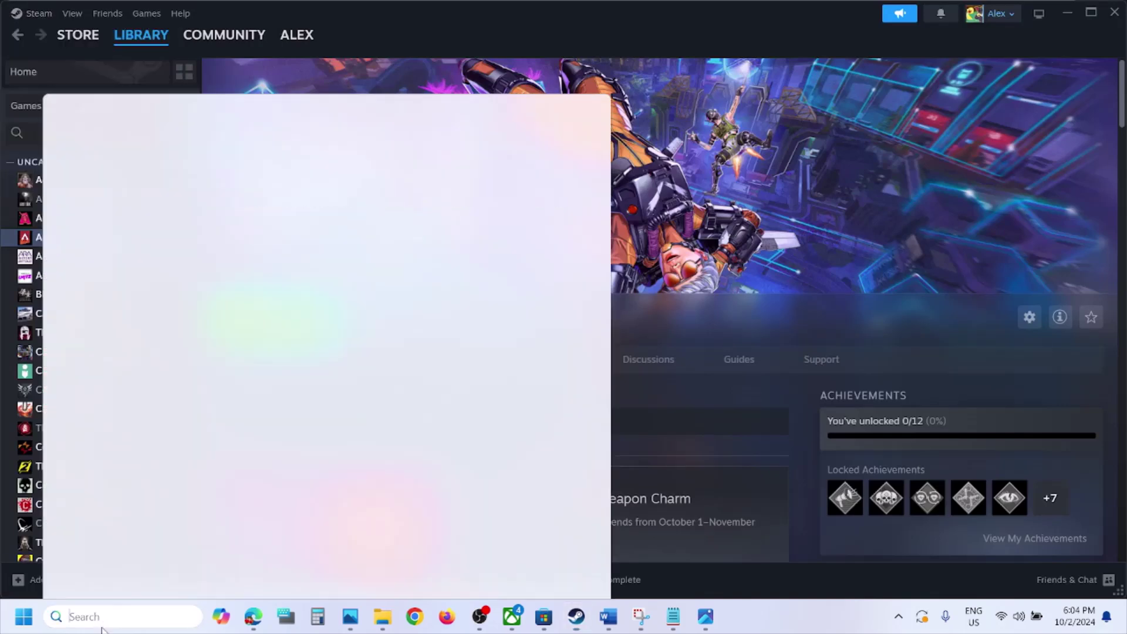
text(steam)
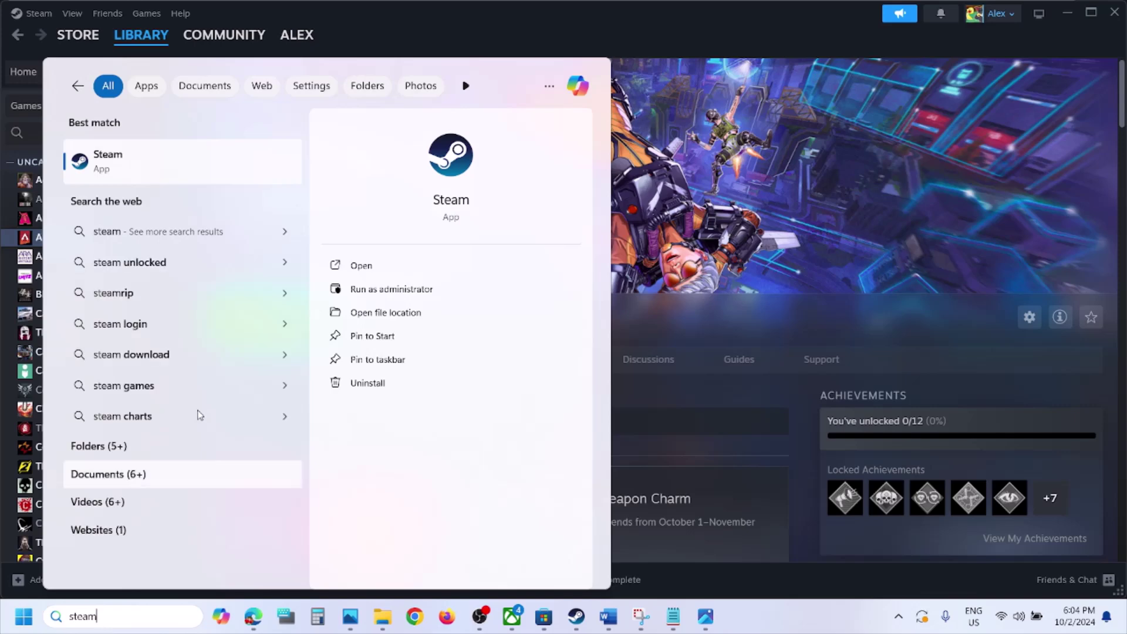
right_click(180, 175)
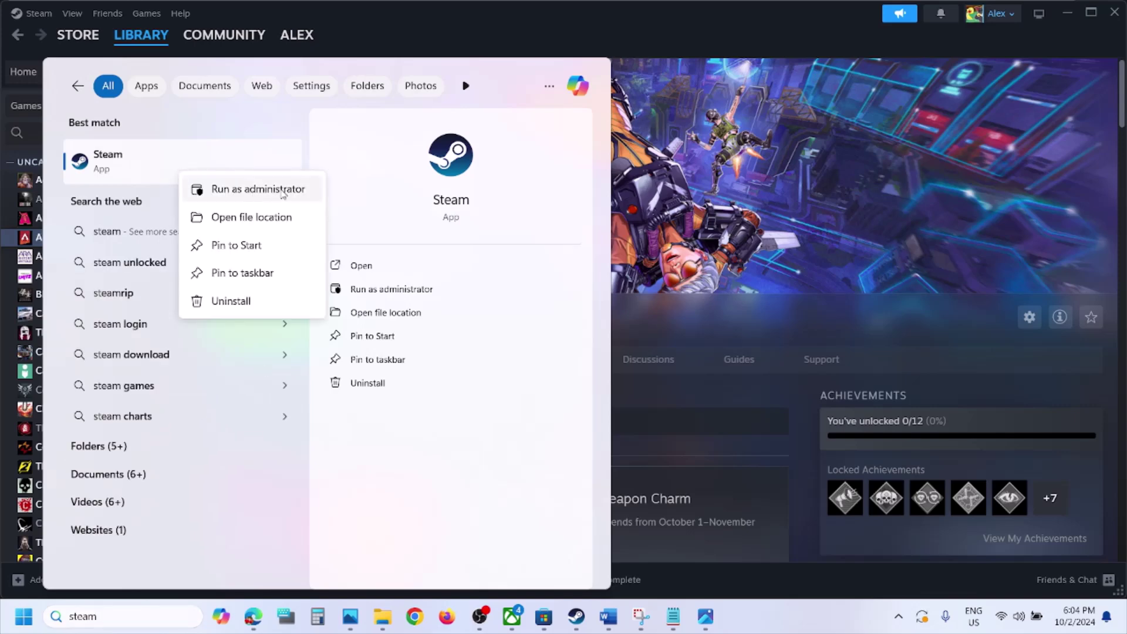
Highlight 'restart PC' in Step 3, show Start's Power > Restart, and scroll to Step 4.
click(613, 618)
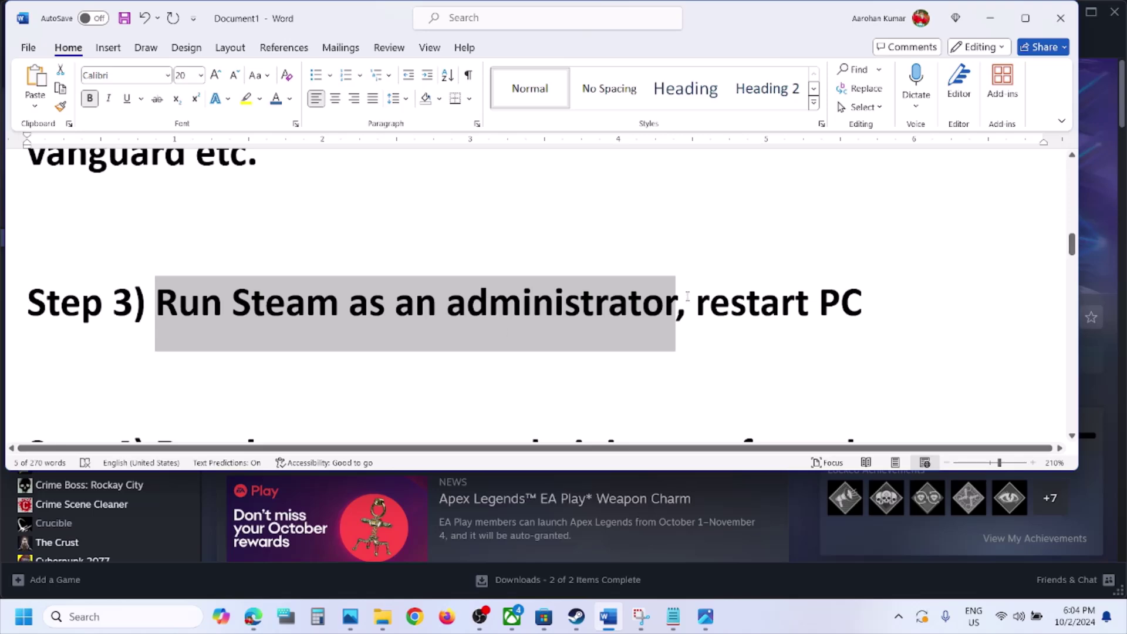
drag(687, 297, 947, 307)
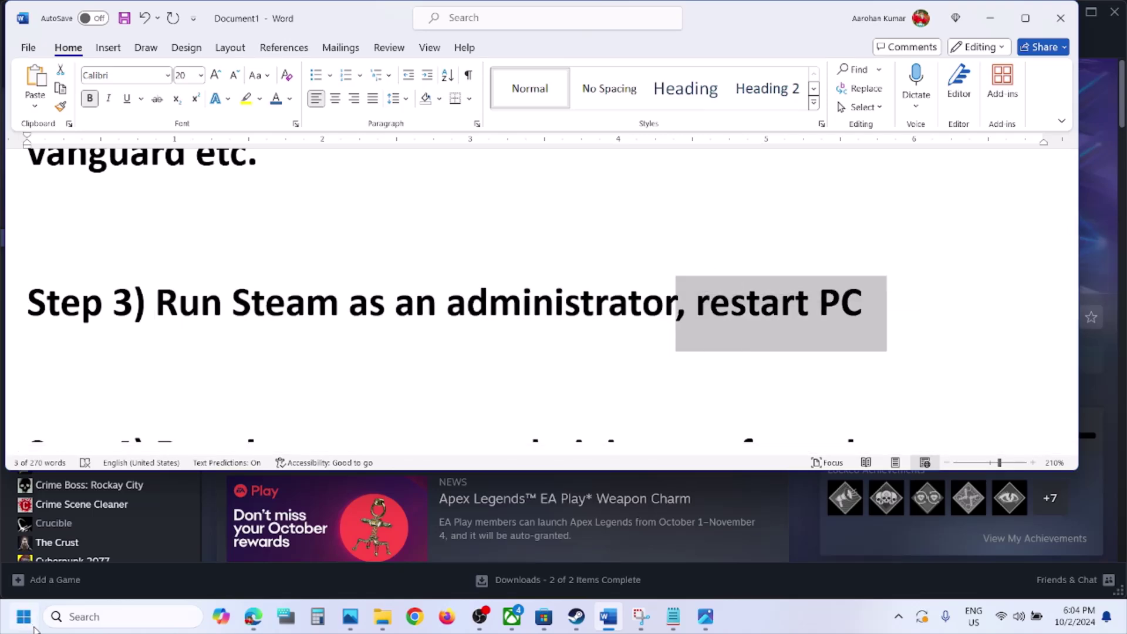
click(31, 624)
click(427, 566)
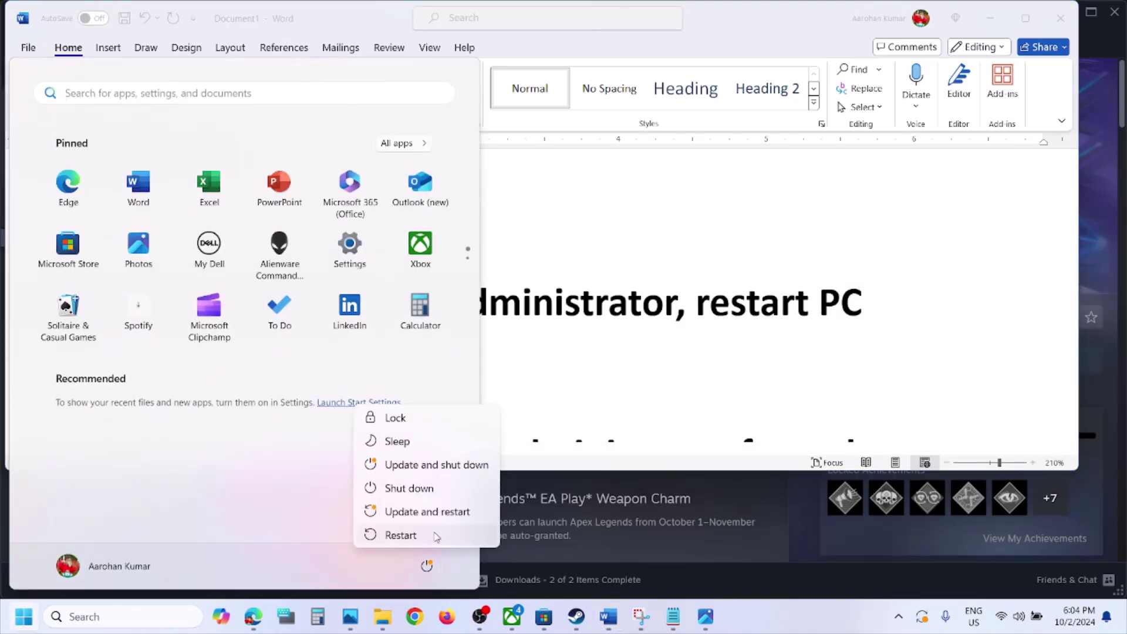
key(Escape)
scroll(460, 395, down, 1)
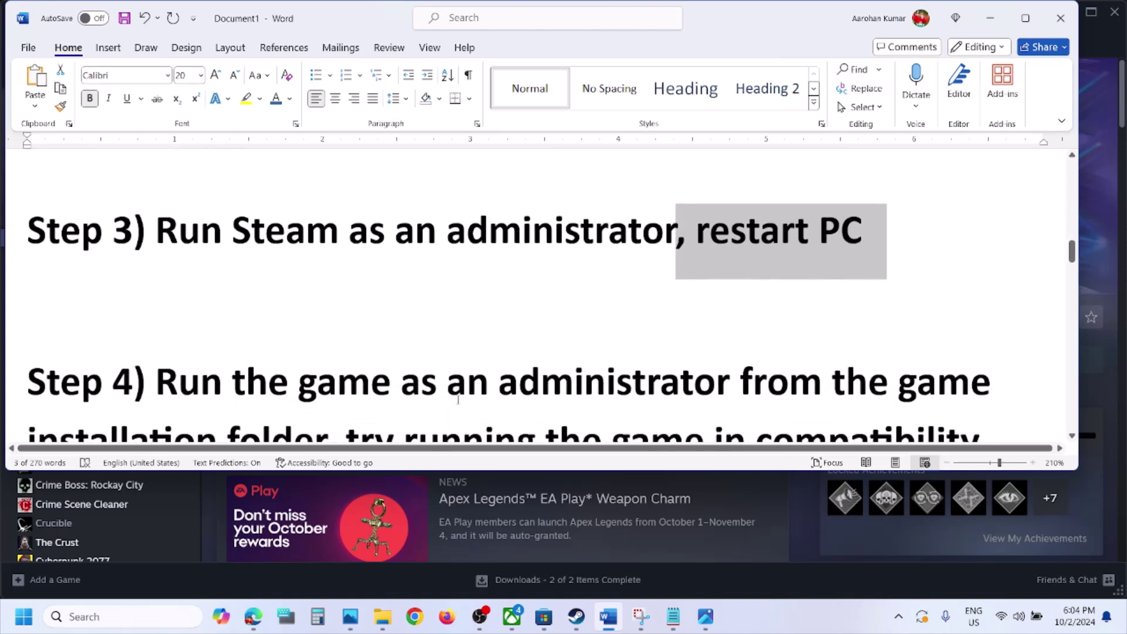
scroll(458, 399, down, 2)
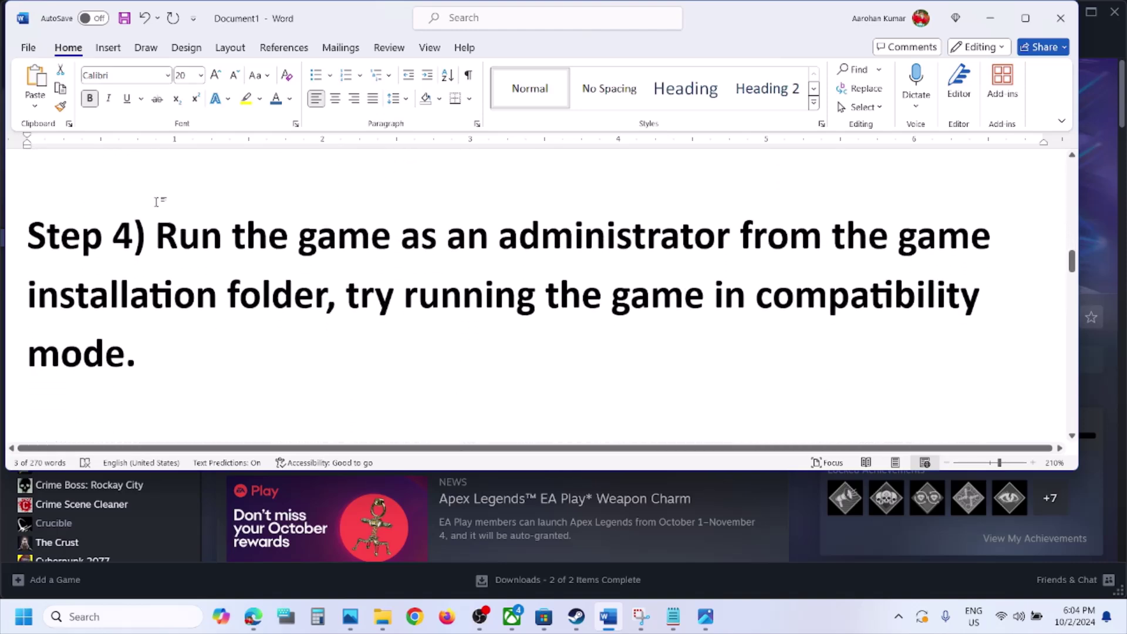
Select the Step 4 text and page through screenshots 1.png to 3.png in Photos.
drag(166, 230, 323, 299)
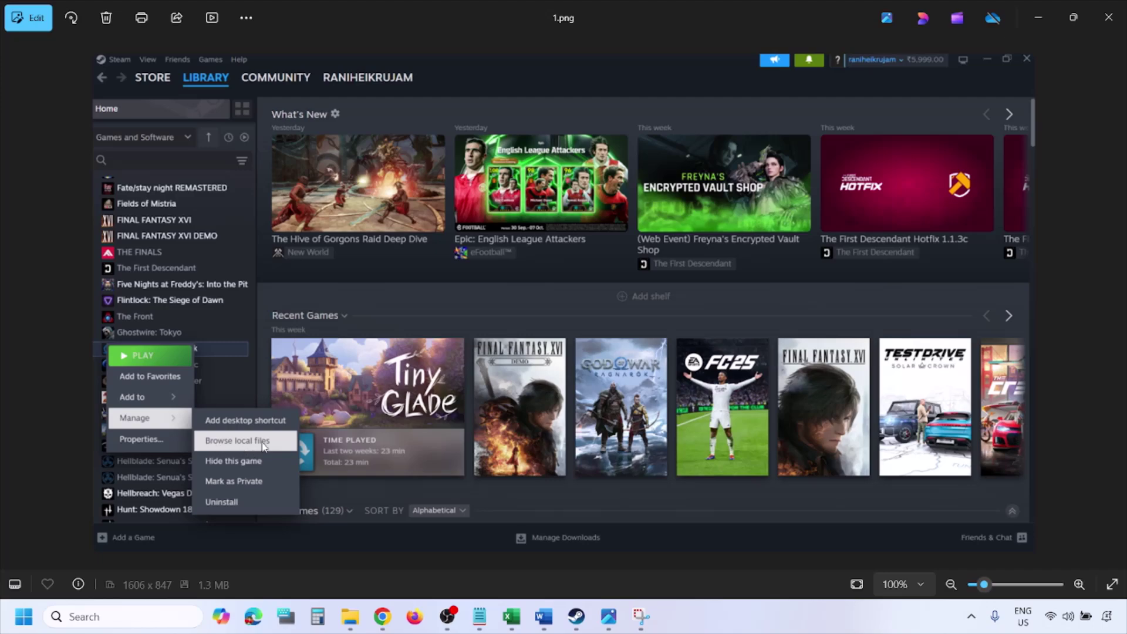
scroll(267, 439, up, 2)
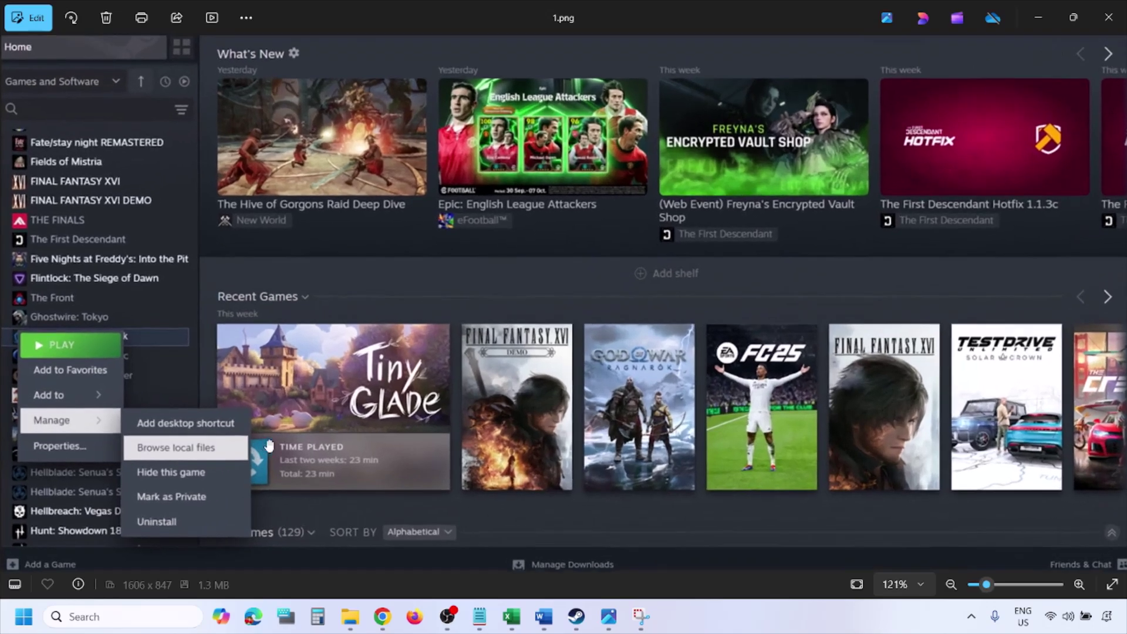
scroll(225, 453, down, 2)
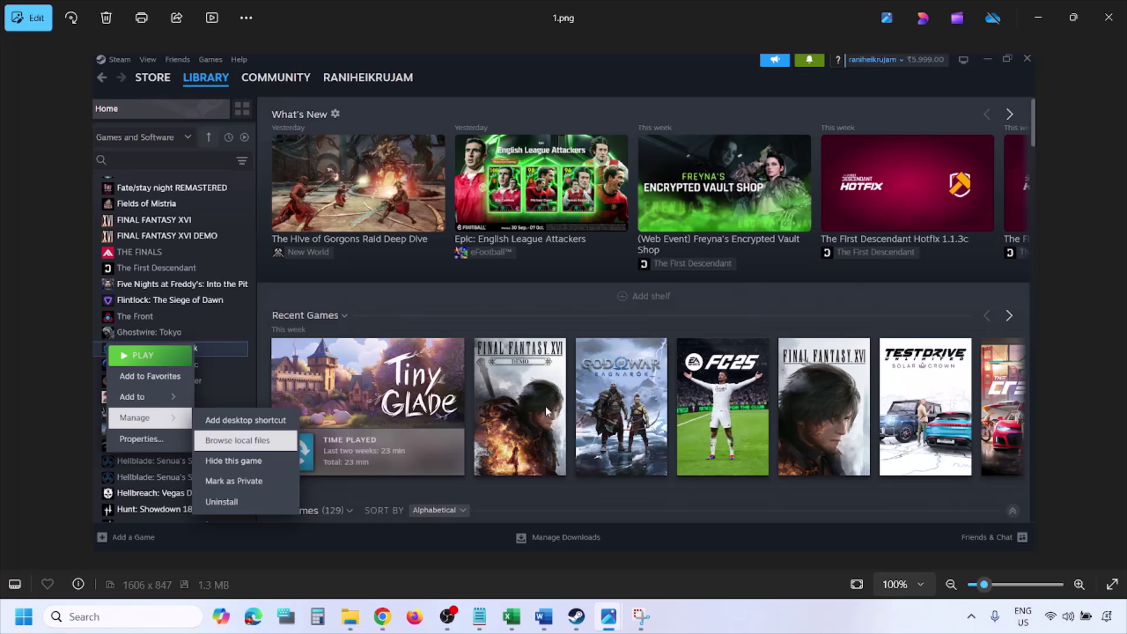
key(Right)
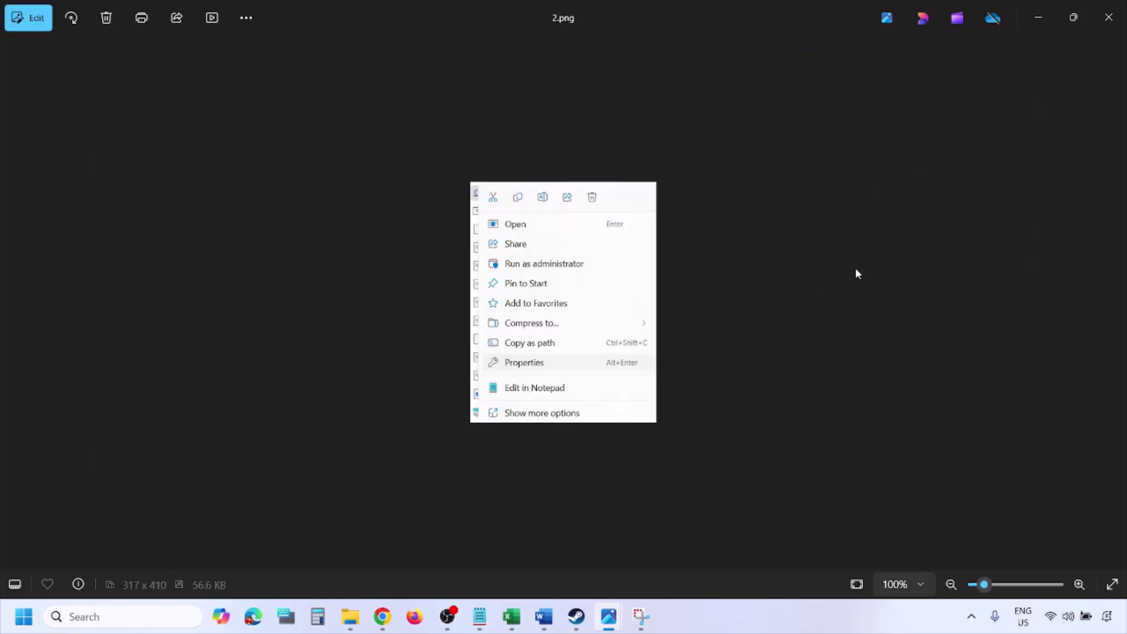
scroll(555, 358, up, 6)
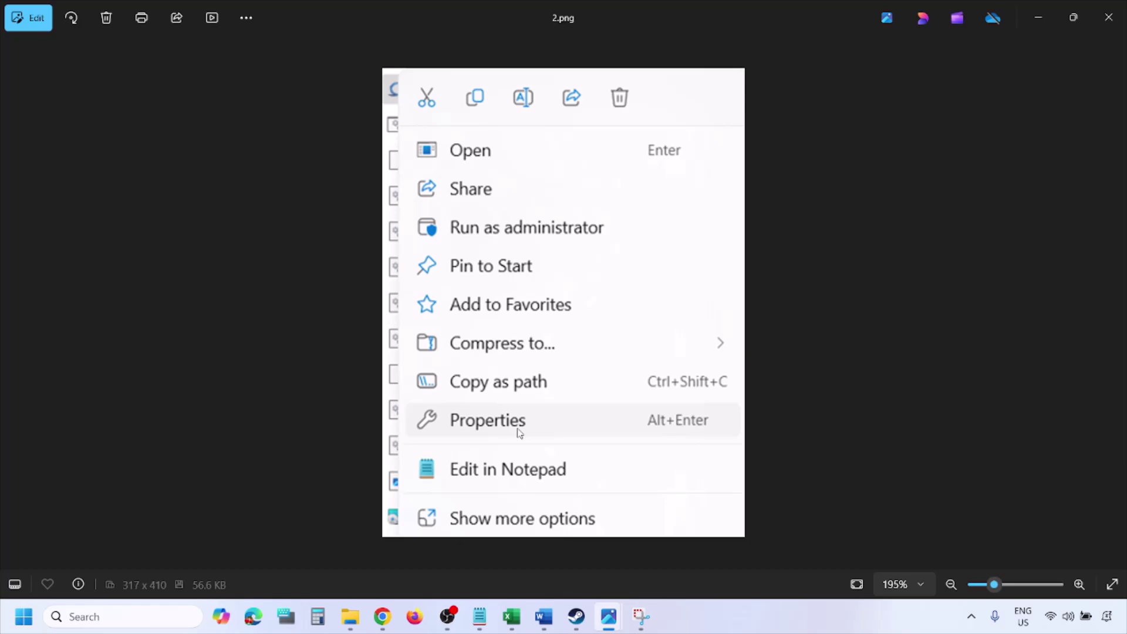
scroll(520, 433, down, 6)
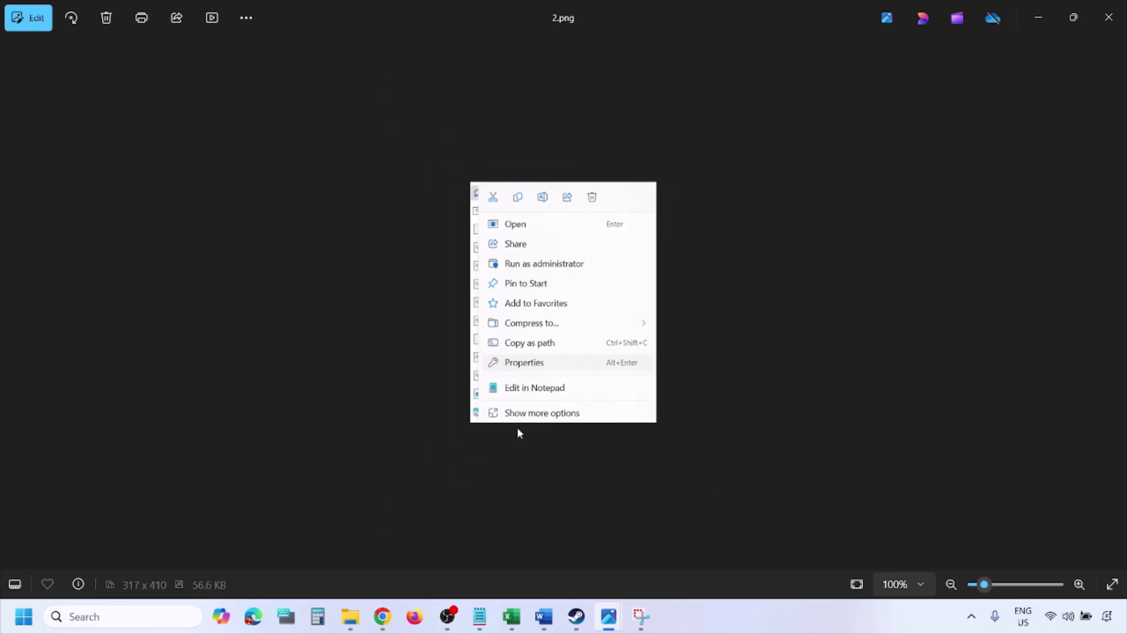
key(Right)
scroll(336, 332, up, 2)
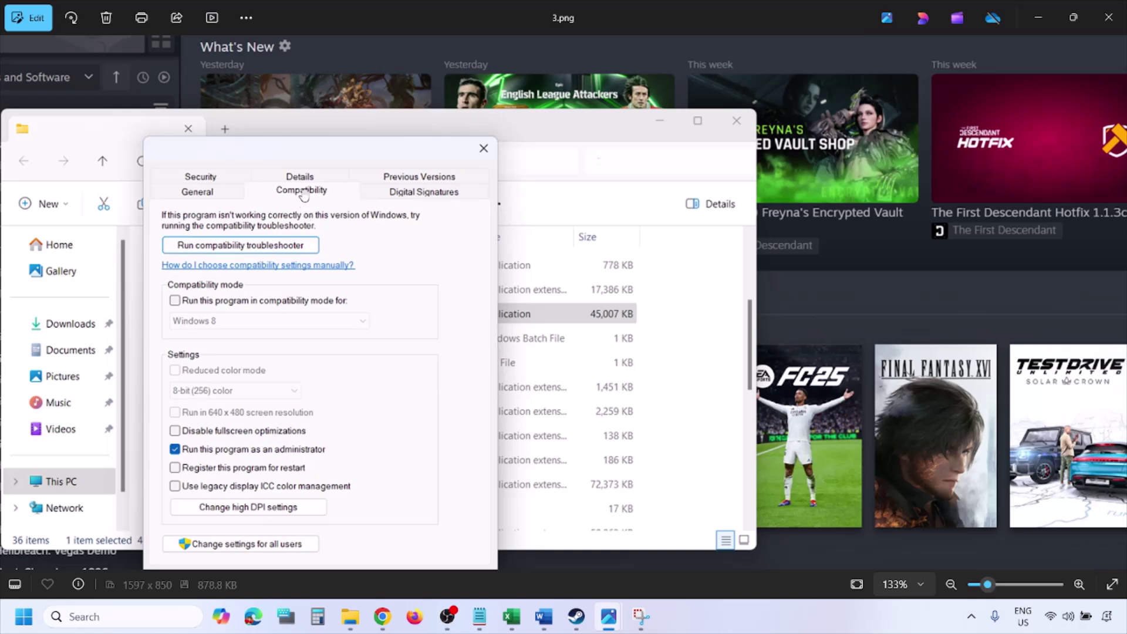
Move from 3.png to 4.png, showing Windows 8 compatibility mode and the OK button.
drag(250, 441, 249, 387)
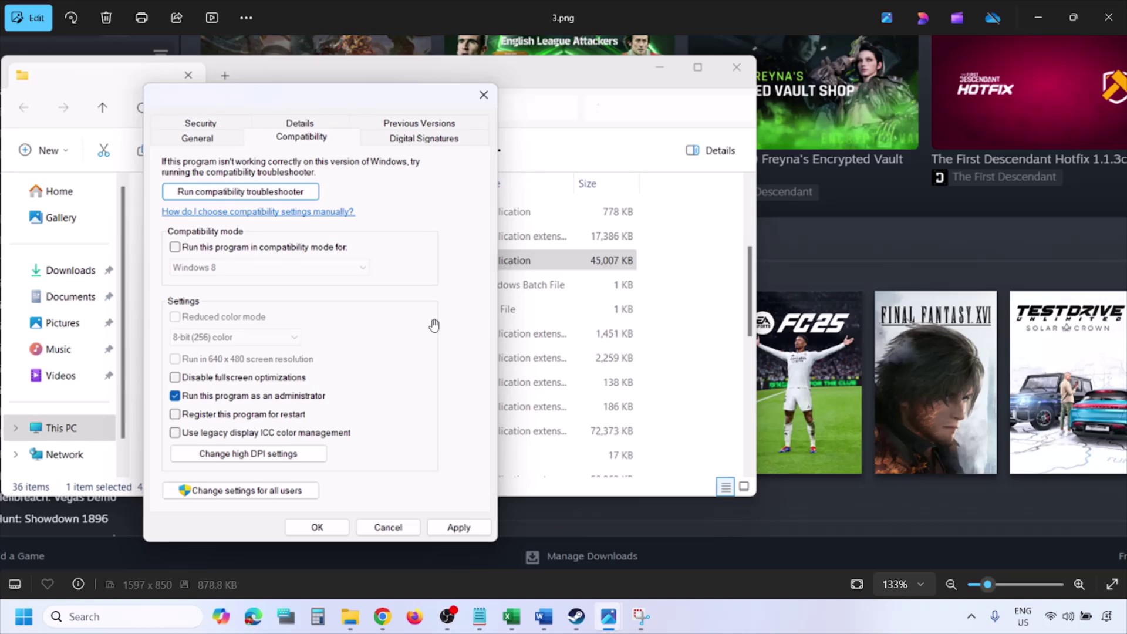
scroll(434, 325, down, 2)
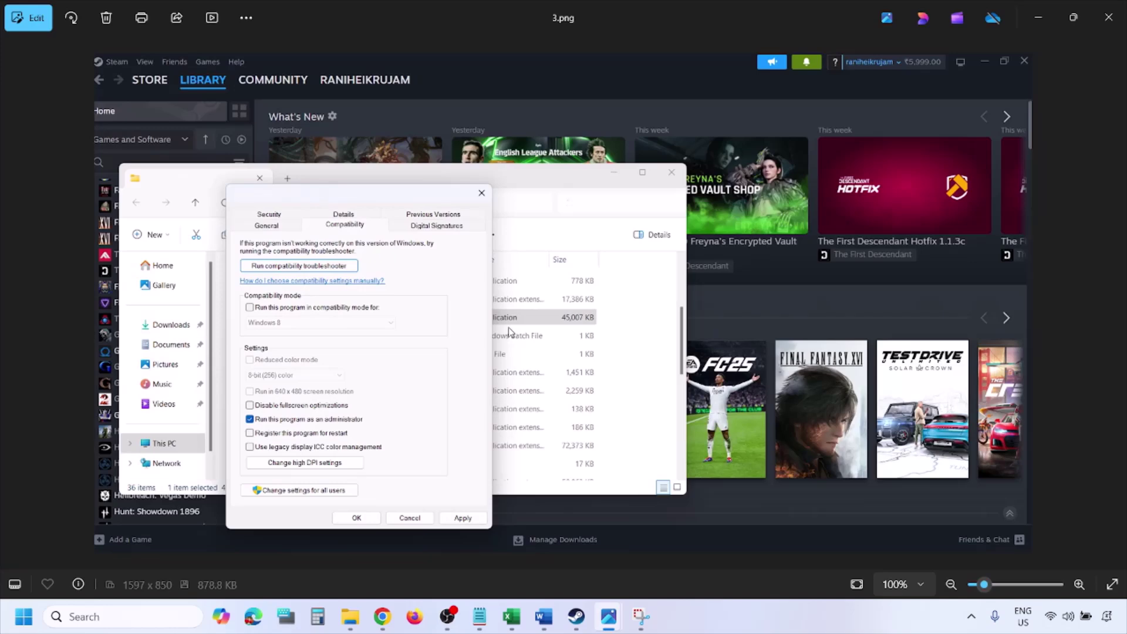
key(Right)
scroll(509, 332, up, 3)
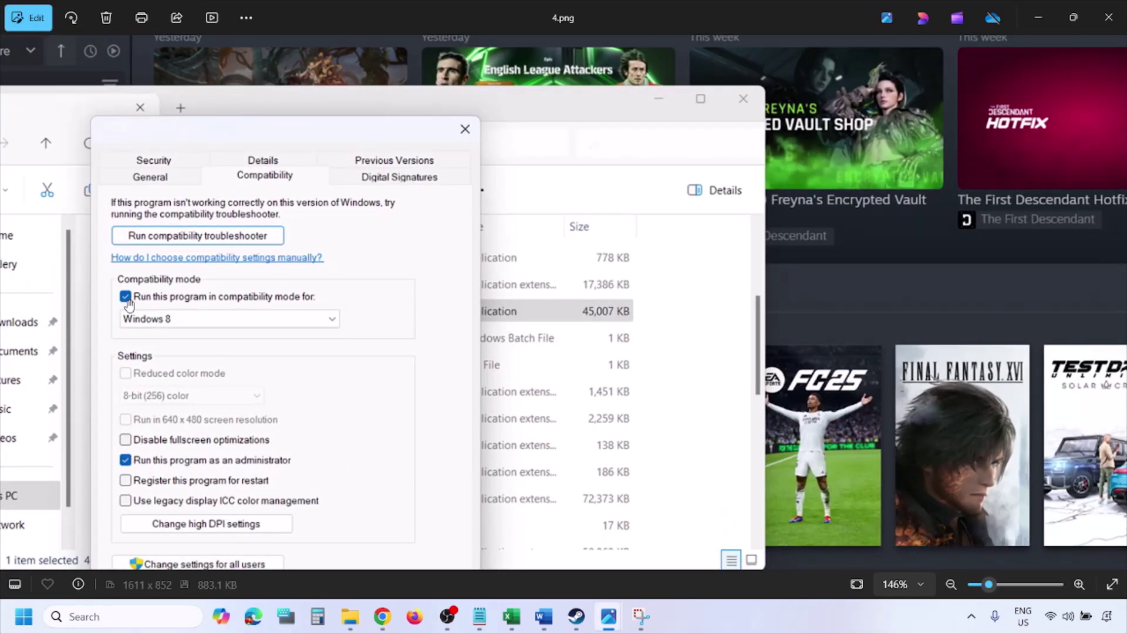
drag(142, 306, 152, 264)
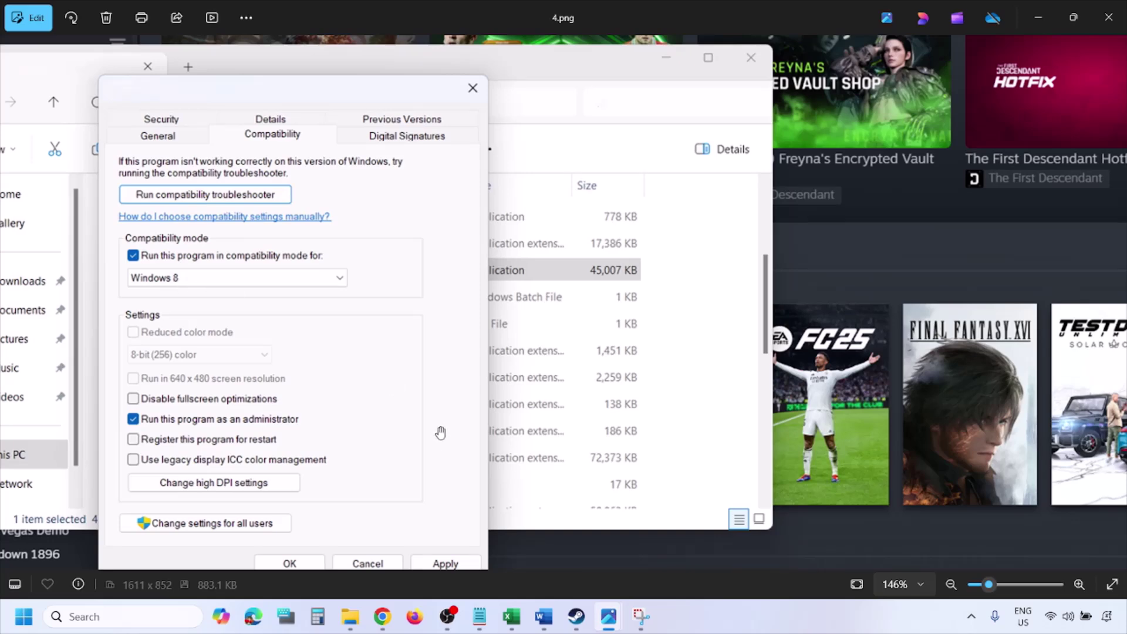
drag(433, 435, 439, 400)
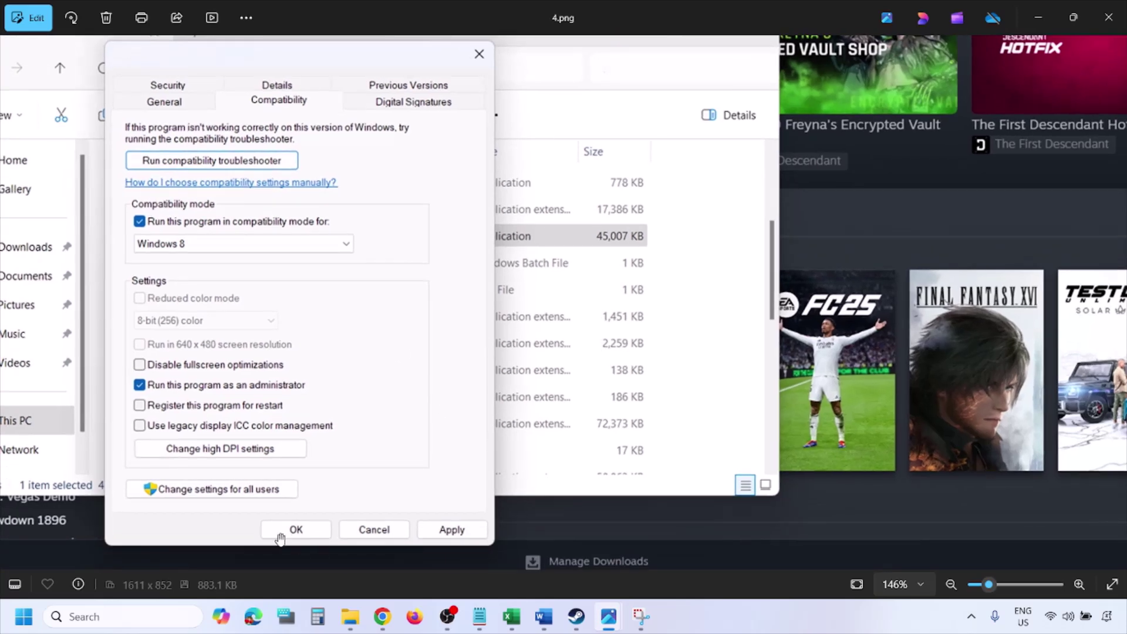
Go to 6.png and zoom in on the Windows 7 compatibility mode setting.
scroll(601, 418, down, 3)
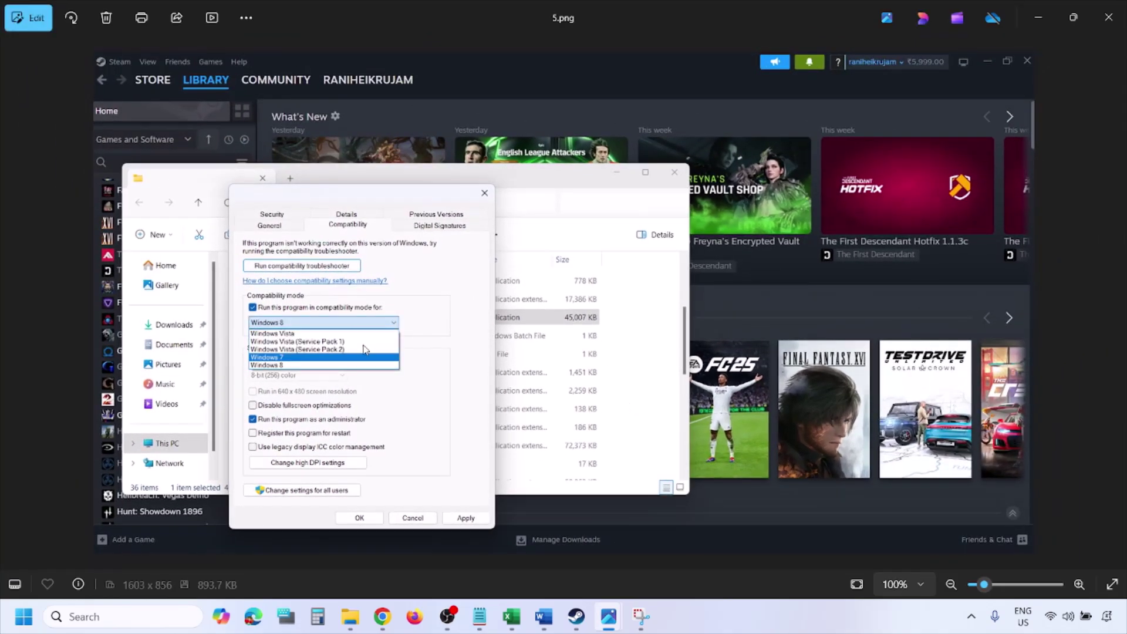
scroll(364, 352, up, 4)
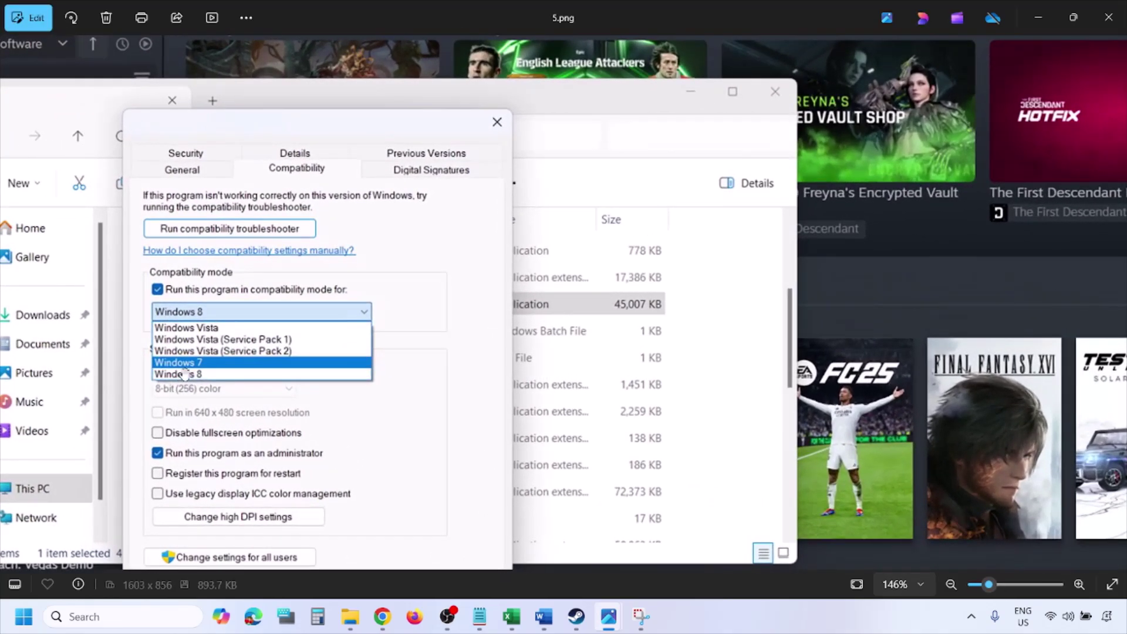
scroll(213, 370, down, 4)
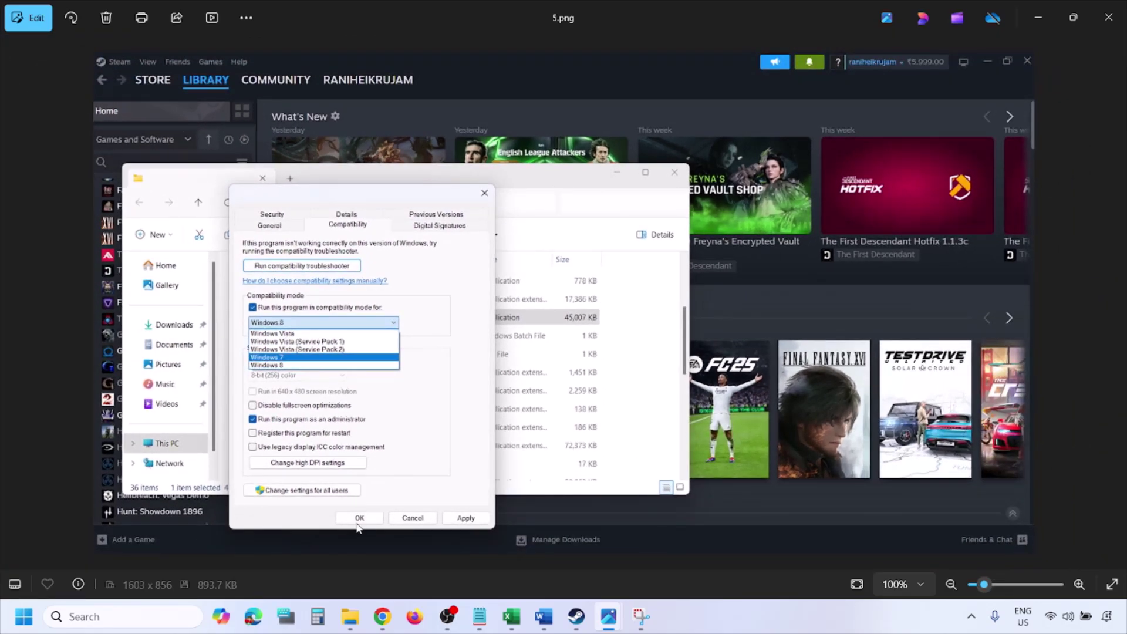
key(Right)
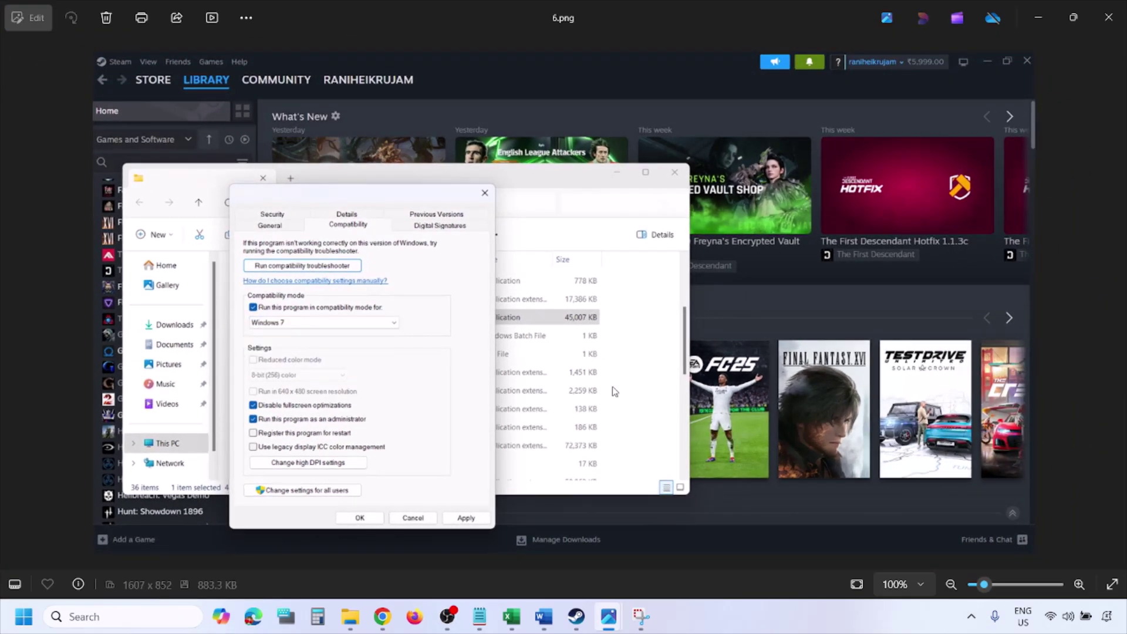
scroll(368, 347, up, 4)
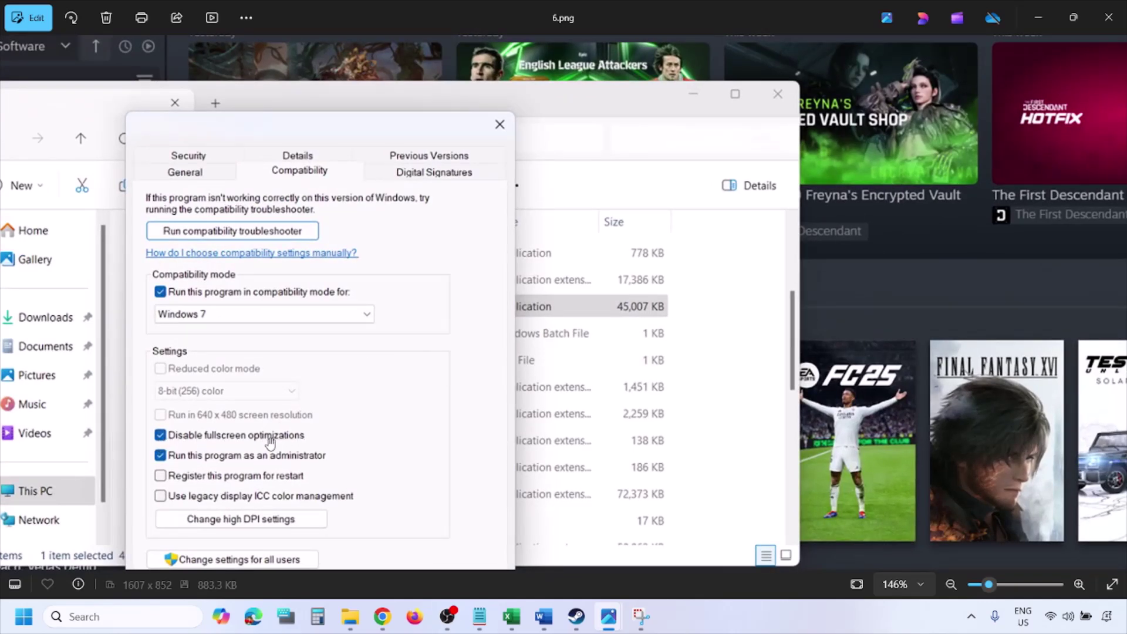
drag(321, 383, 371, 302)
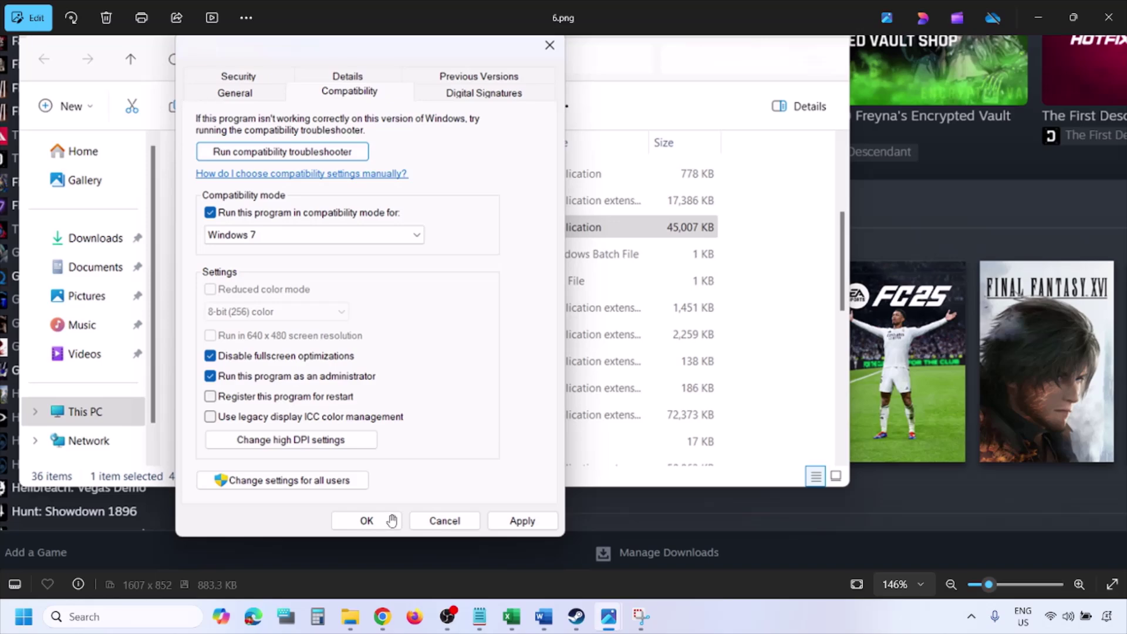
scroll(390, 522, down, 4)
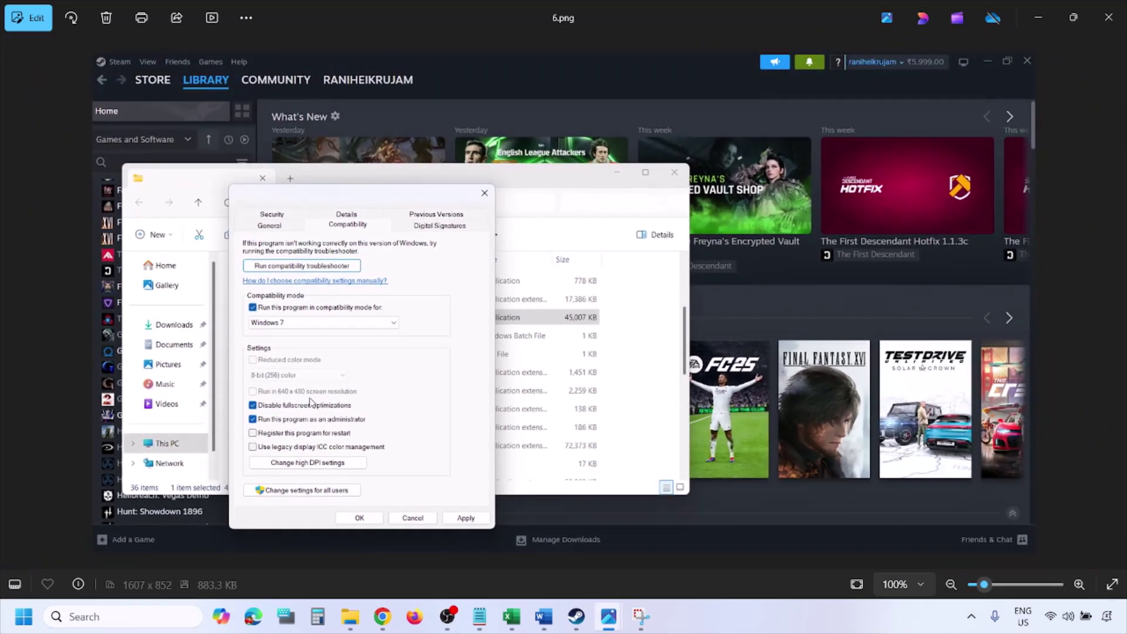
scroll(310, 401, up, 5)
drag(218, 389, 269, 378)
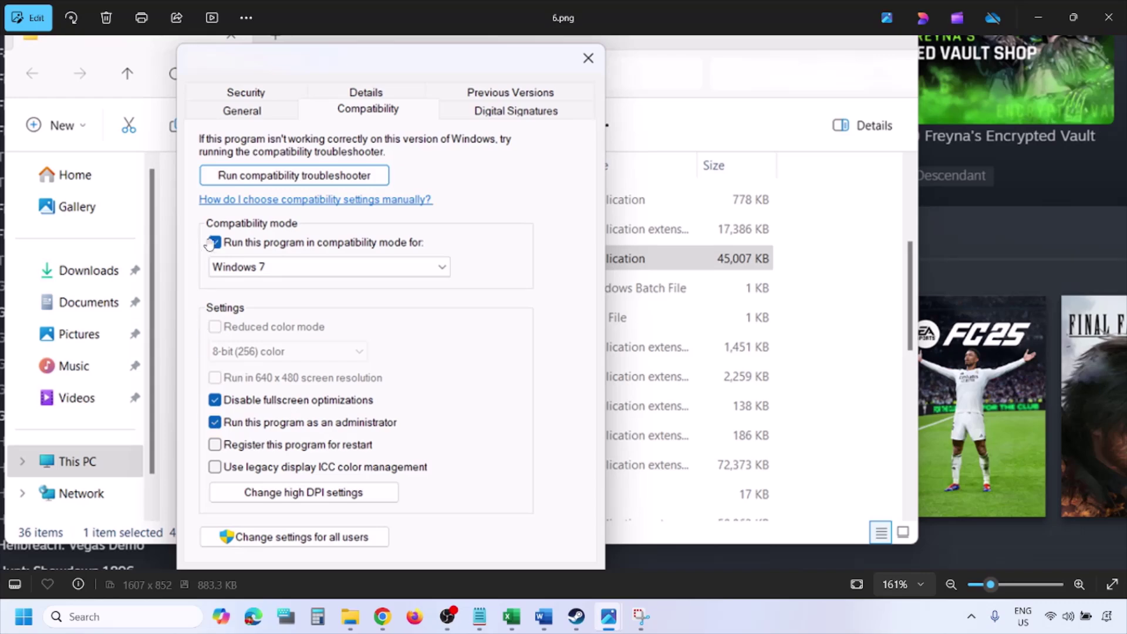
scroll(320, 343, down, 4)
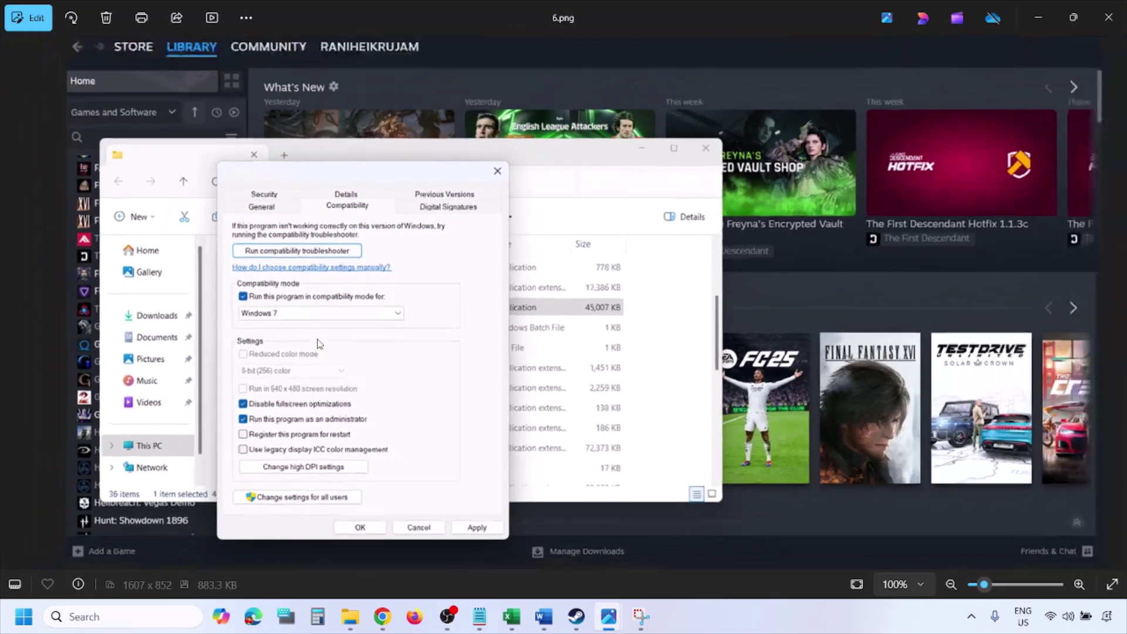
Show 7.png with all compatibility options cleared, then return to Word.
key(Right)
scroll(320, 343, up, 5)
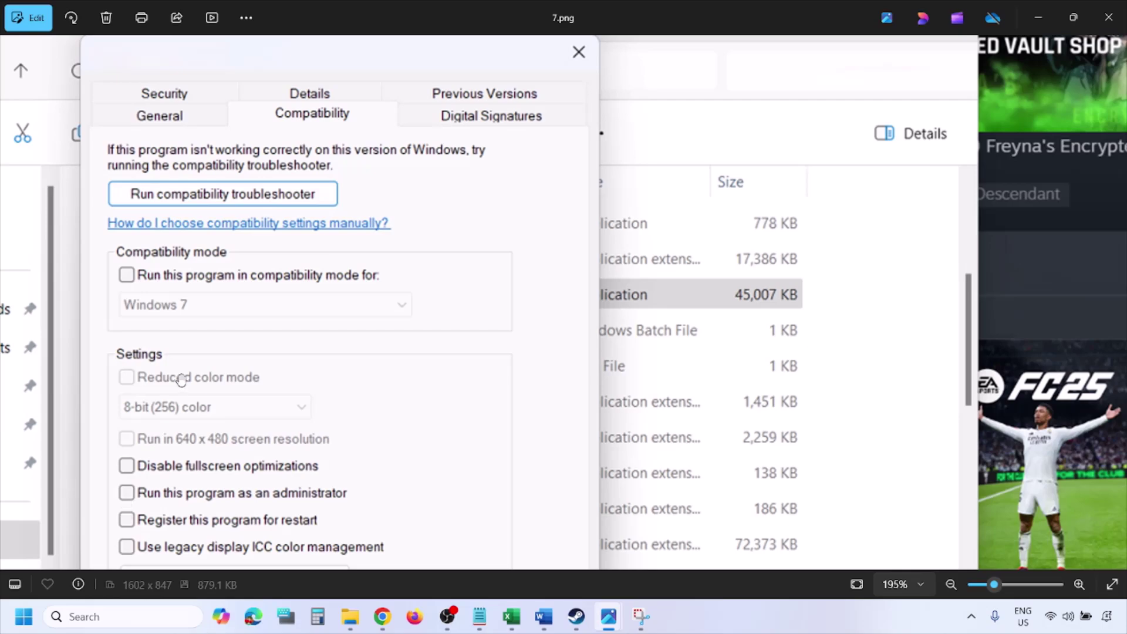
scroll(181, 380, down, 3)
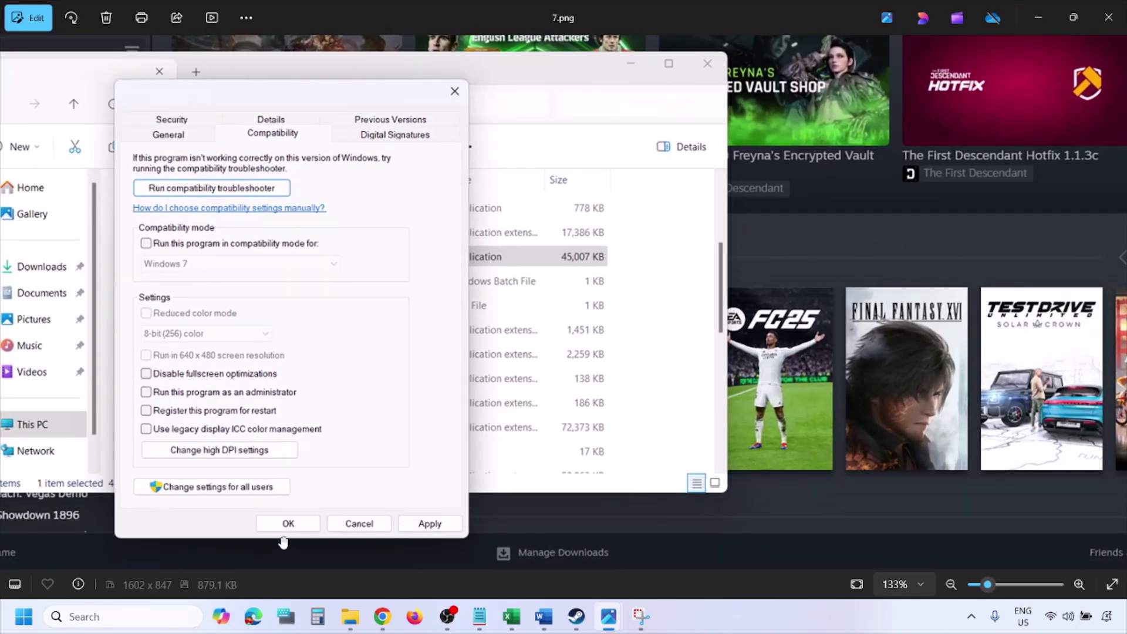
click(703, 624)
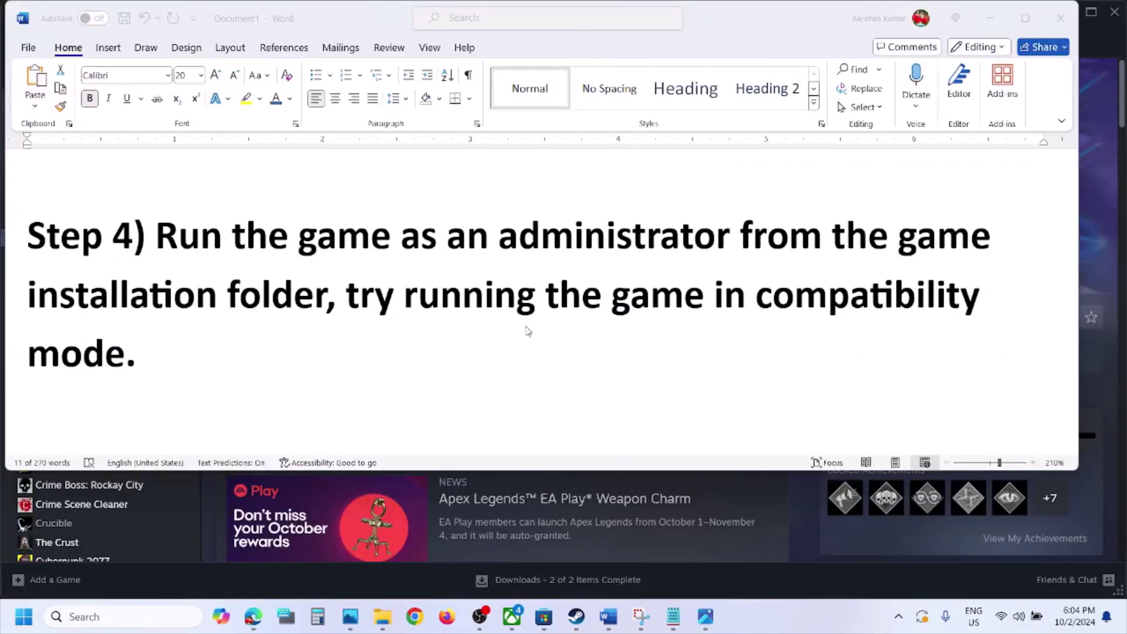
Scroll the Word checklist down to Step 5, Verify the game files.
scroll(440, 313, down, 3)
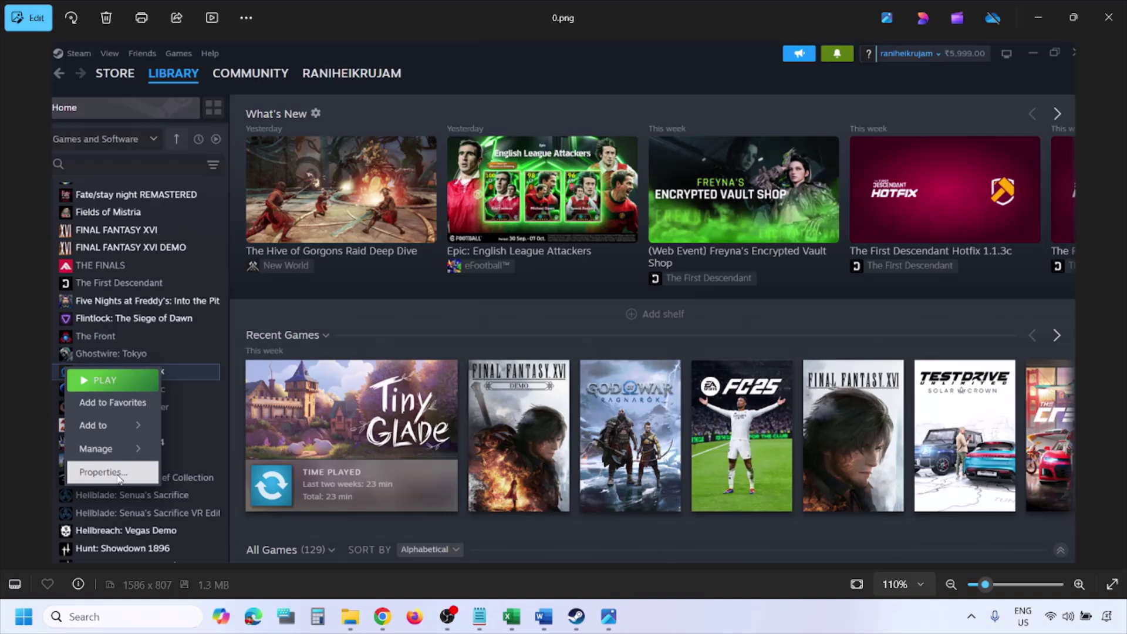
Show the Photos screenshot of Steam's Installed Files verification option, then return to the Word checklist.
scroll(403, 369, down, 1)
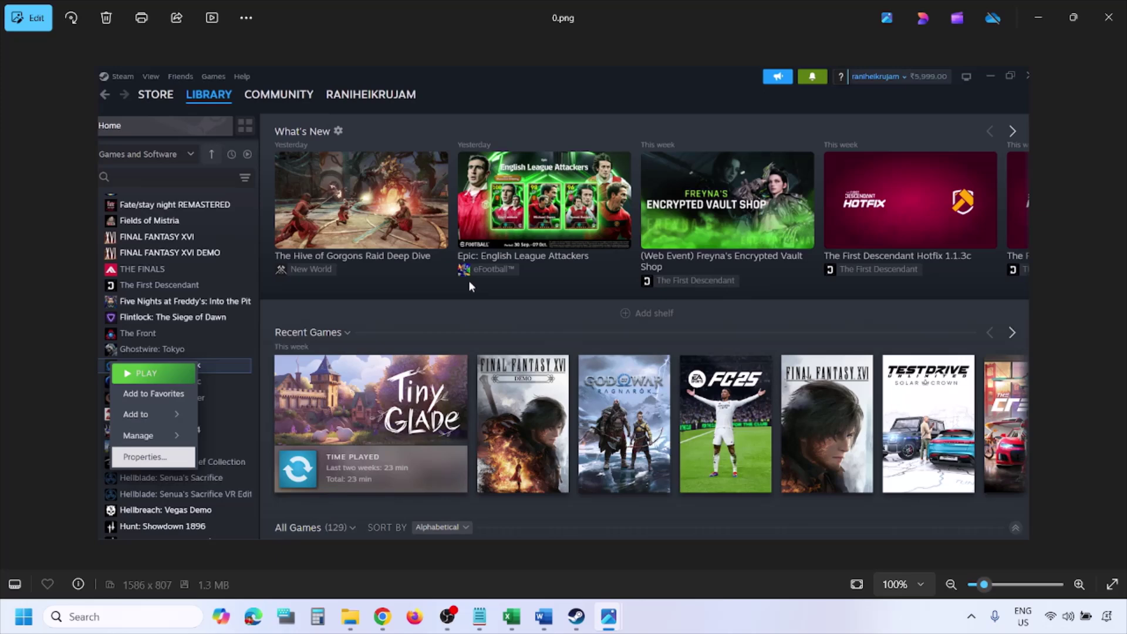
key(Right)
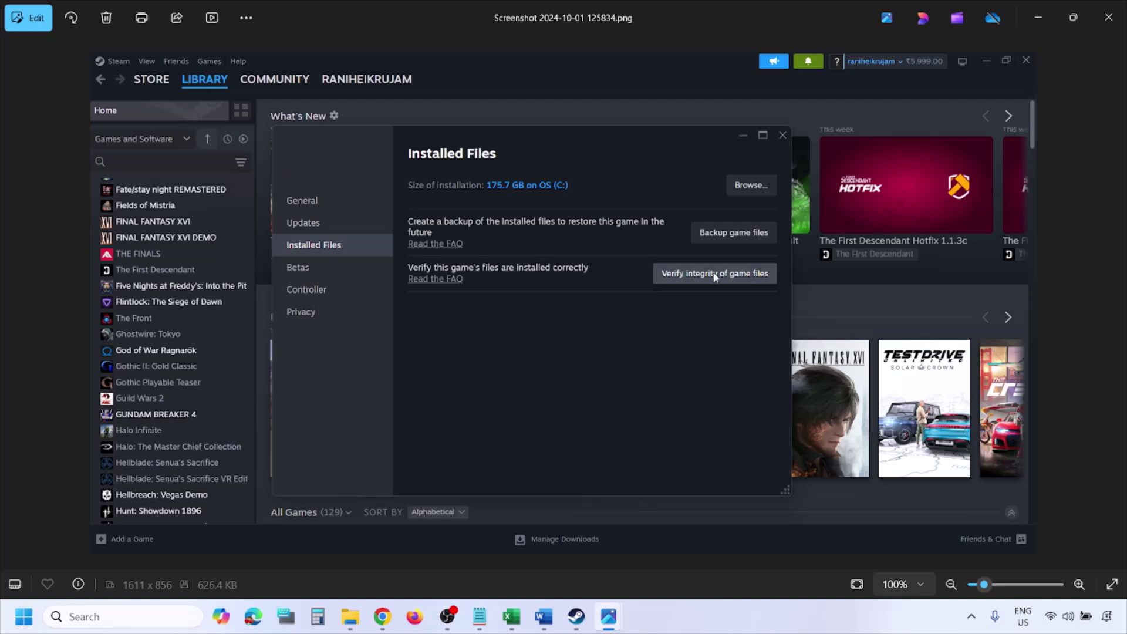
click(734, 622)
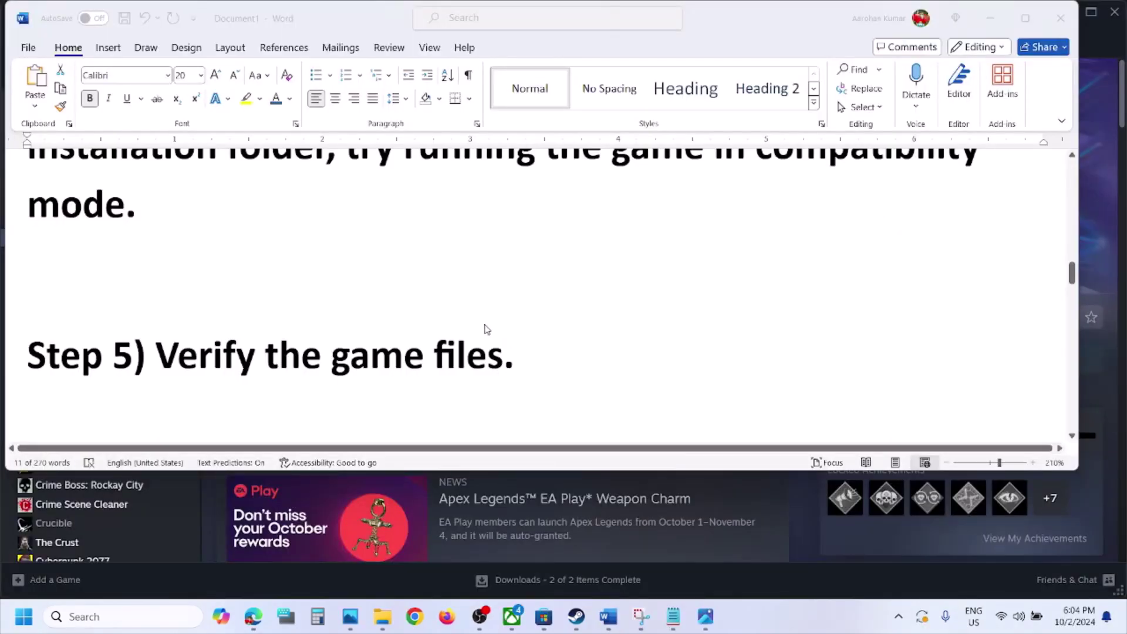
Maximize the Word checklist and highlight Step 6's text on allowing the game through Windows Security.
scroll(485, 329, down, 3)
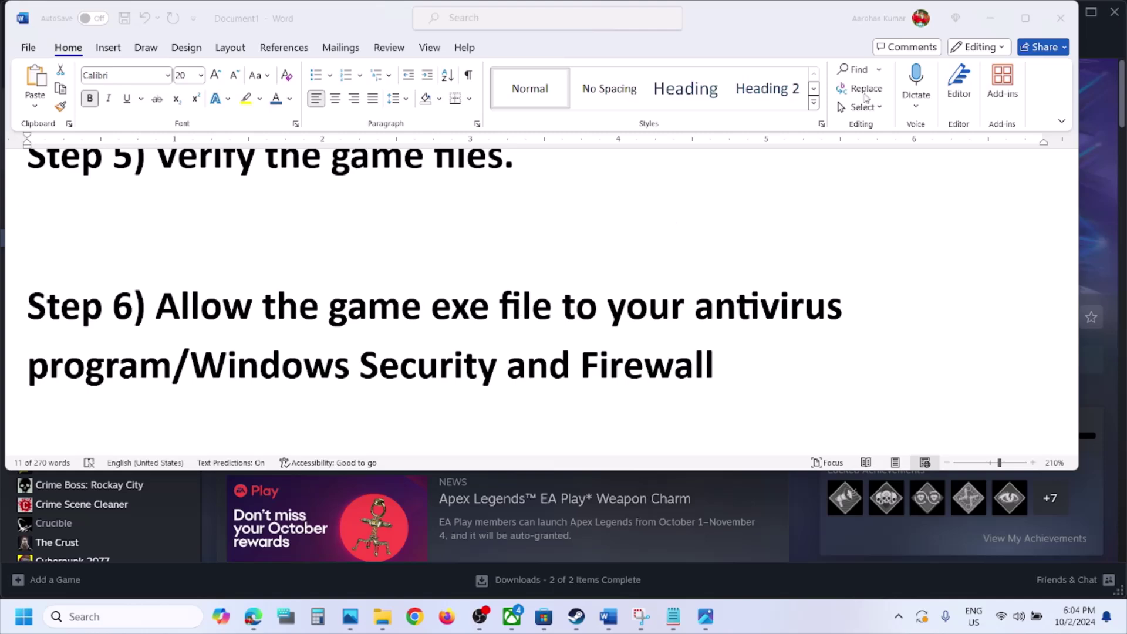
click(1022, 29)
click(1025, 20)
scroll(169, 401, up, 3)
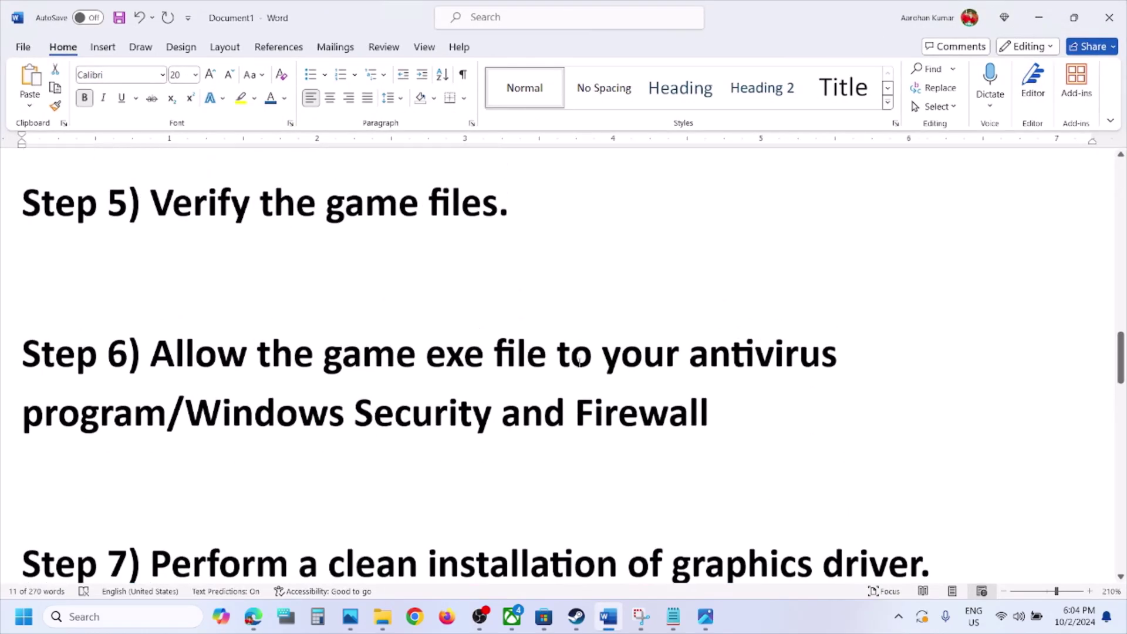
click(171, 427)
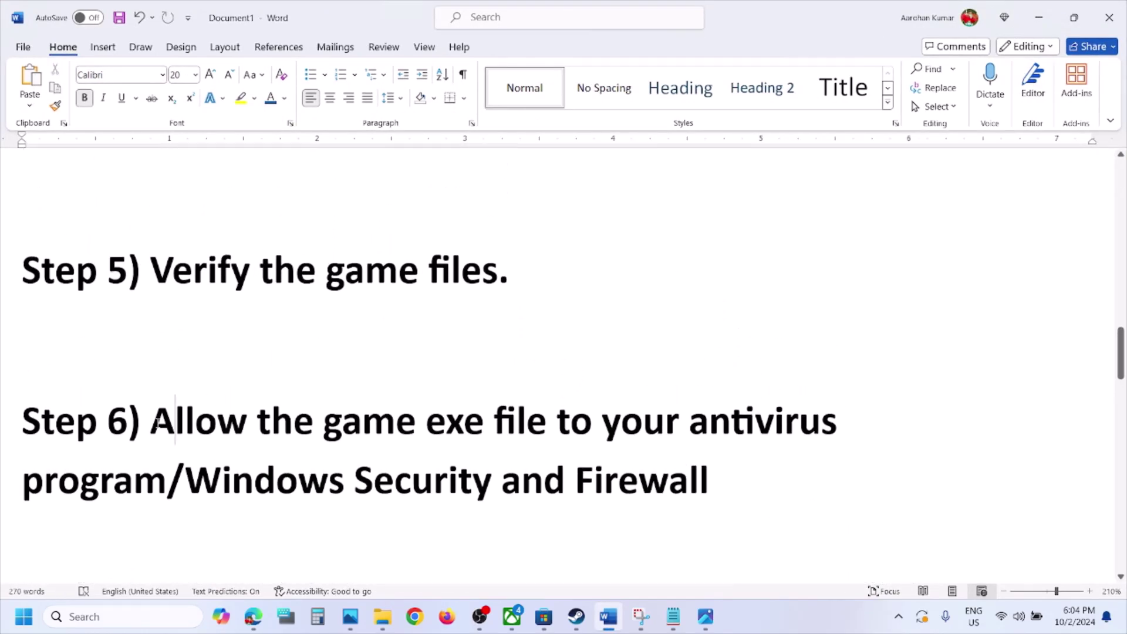
drag(154, 421, 165, 484)
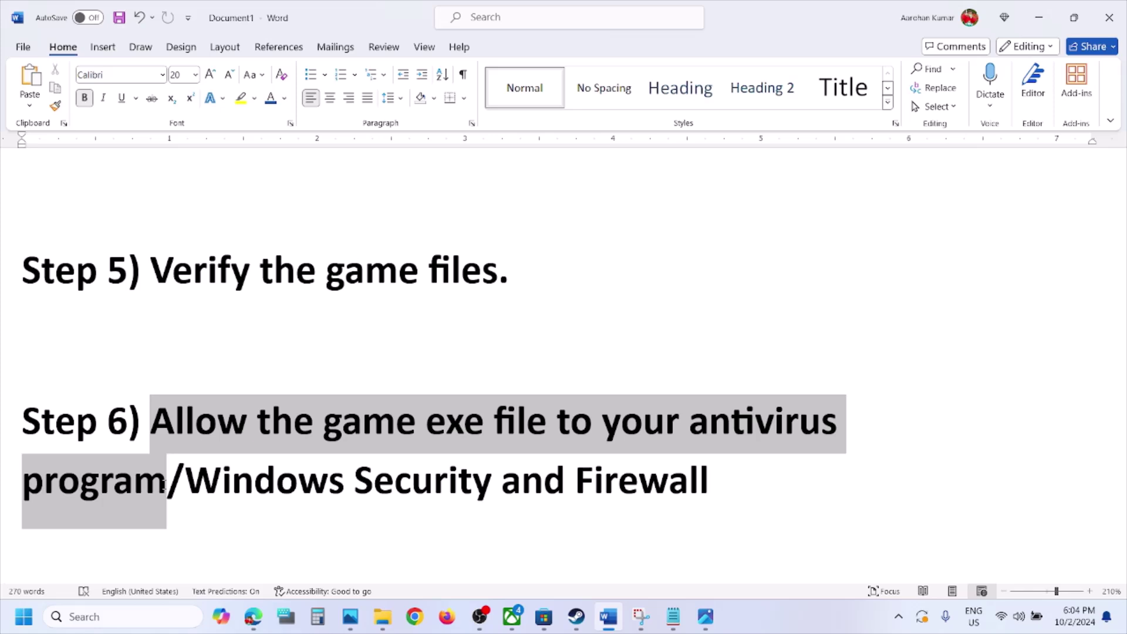
drag(164, 484, 499, 487)
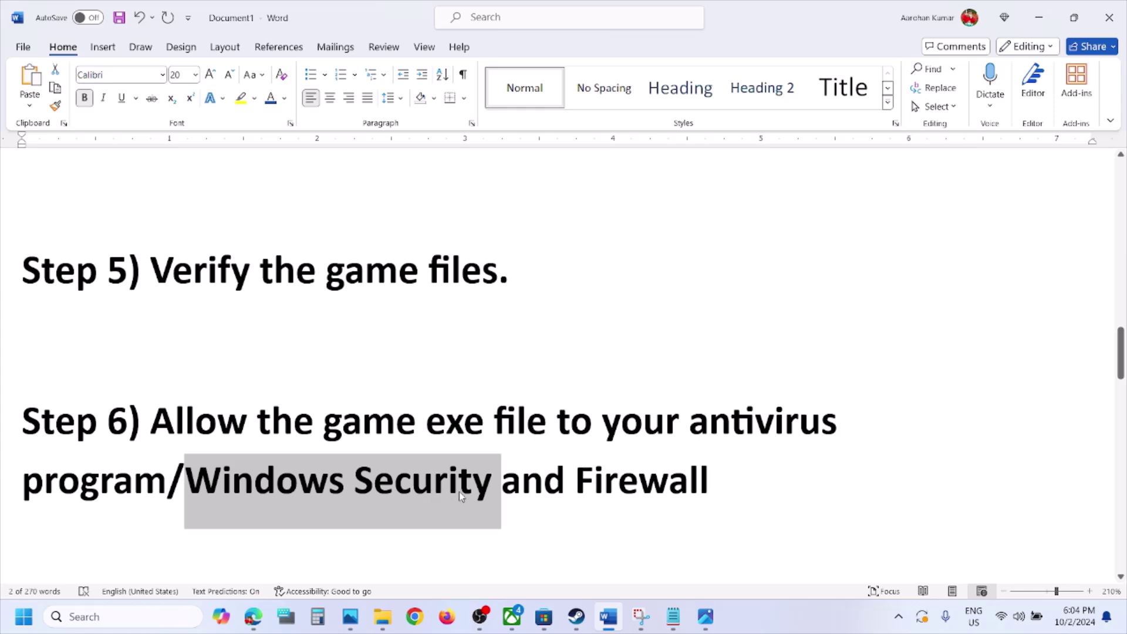
click(789, 628)
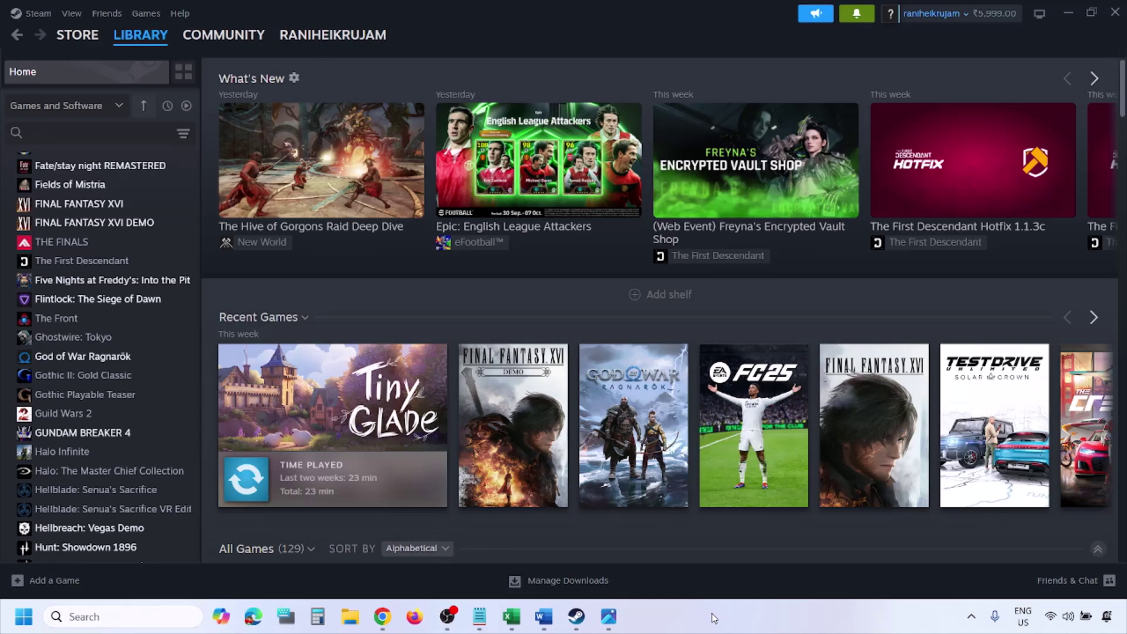
Reach Virus & threat protection through Settings' Privacy & security and Windows Security pages.
key(super+i)
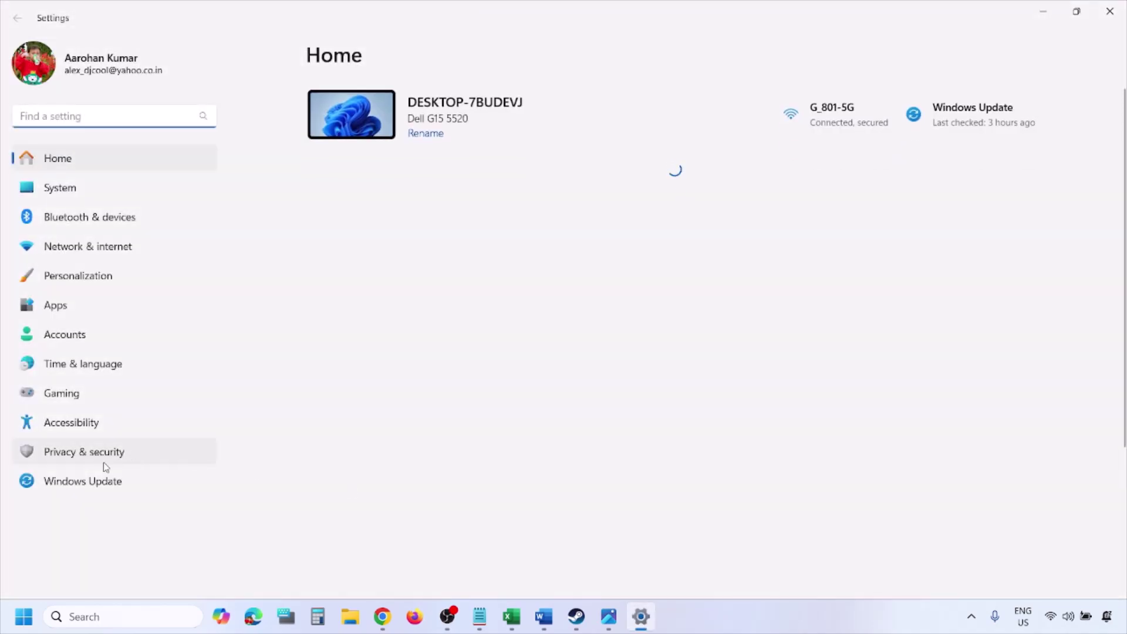
click(116, 461)
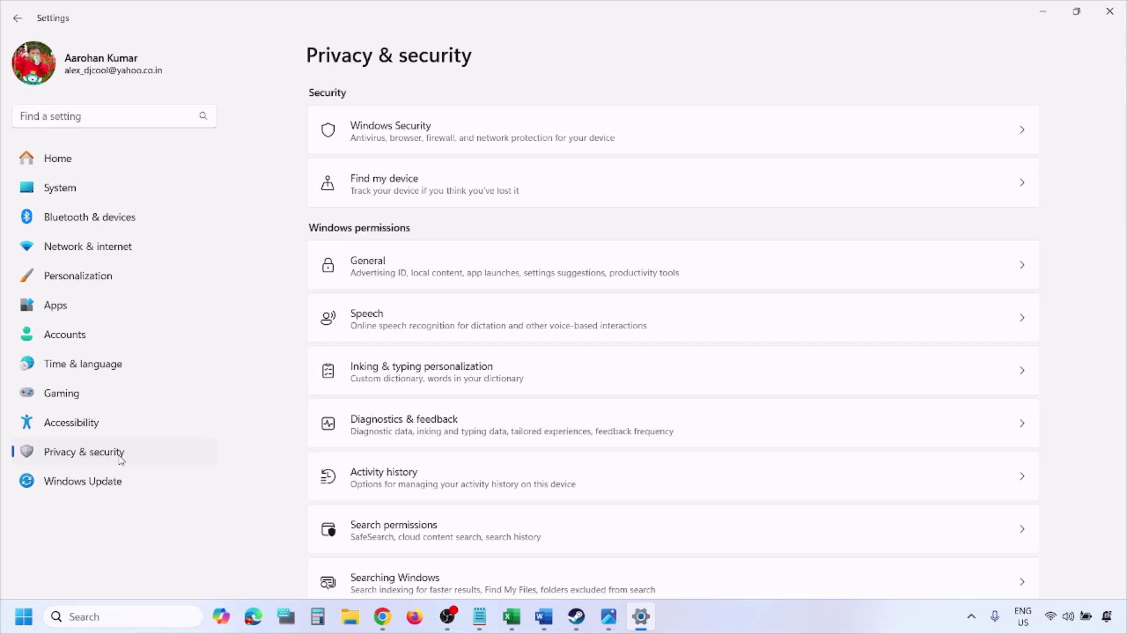
click(407, 140)
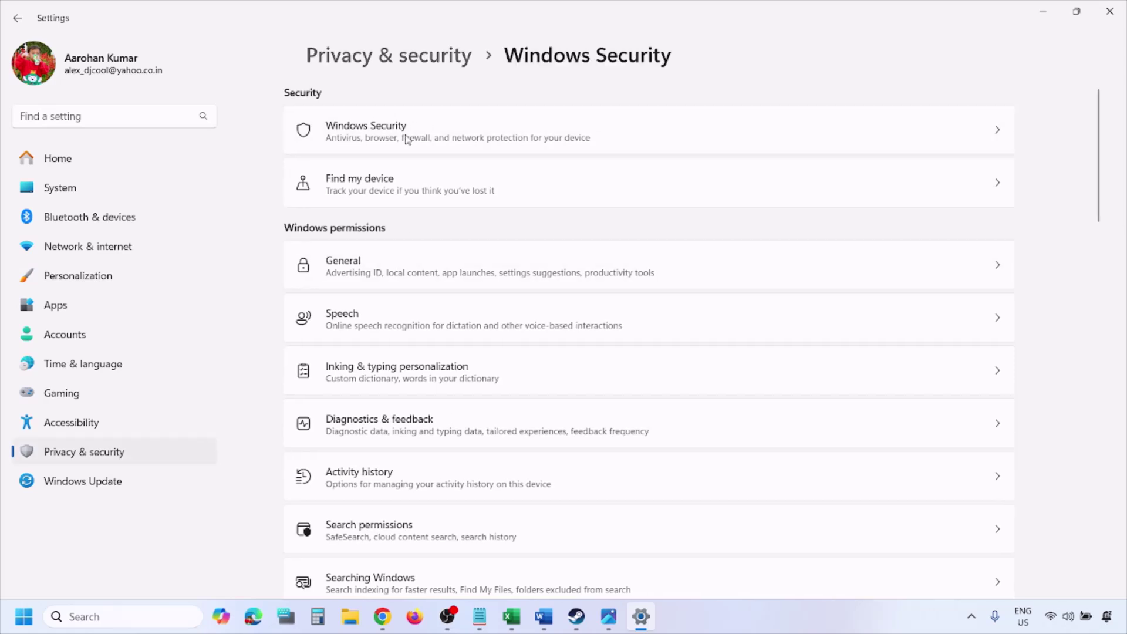
click(413, 225)
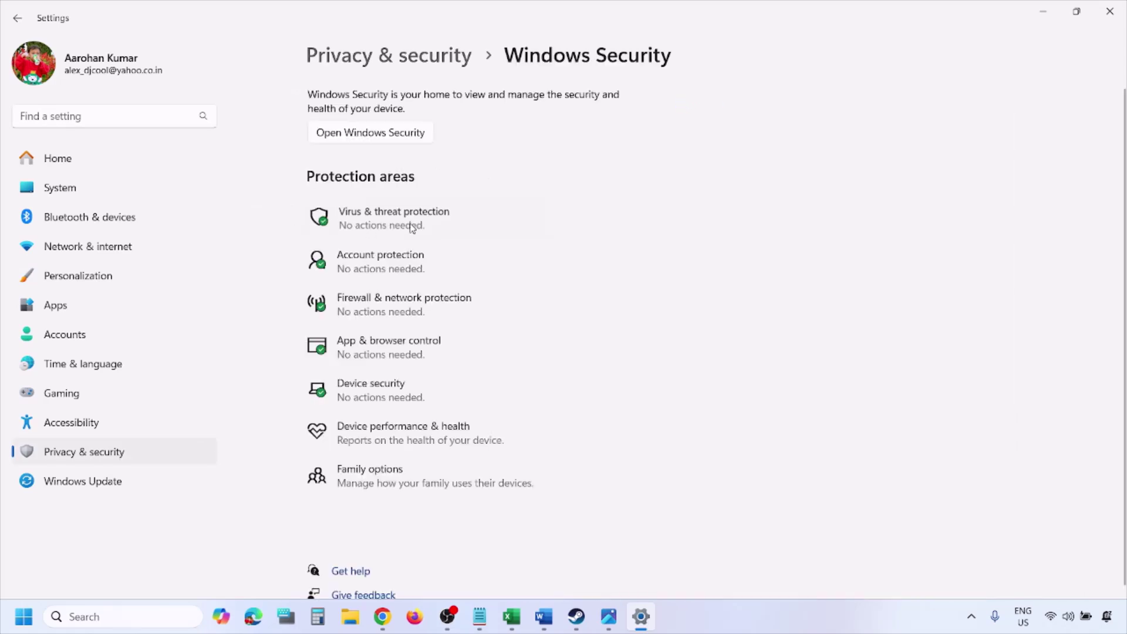
From Ransomware protection, start adding an allowed Controlled folder access app via Browse all apps, opening This PC.
scroll(430, 408, down, 3)
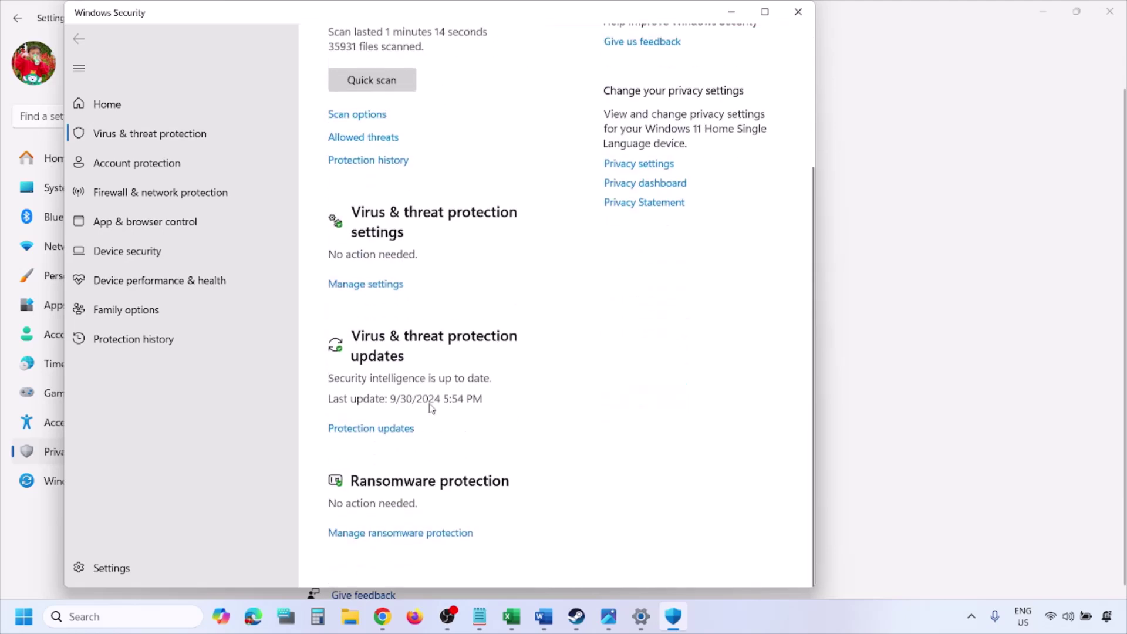
click(412, 534)
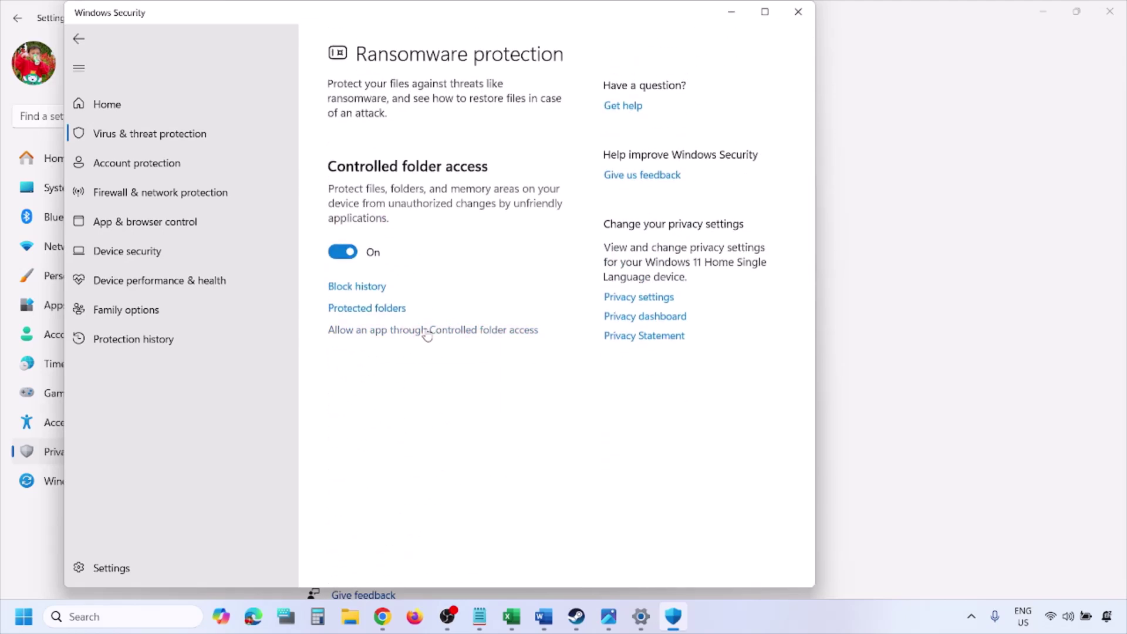
click(426, 332)
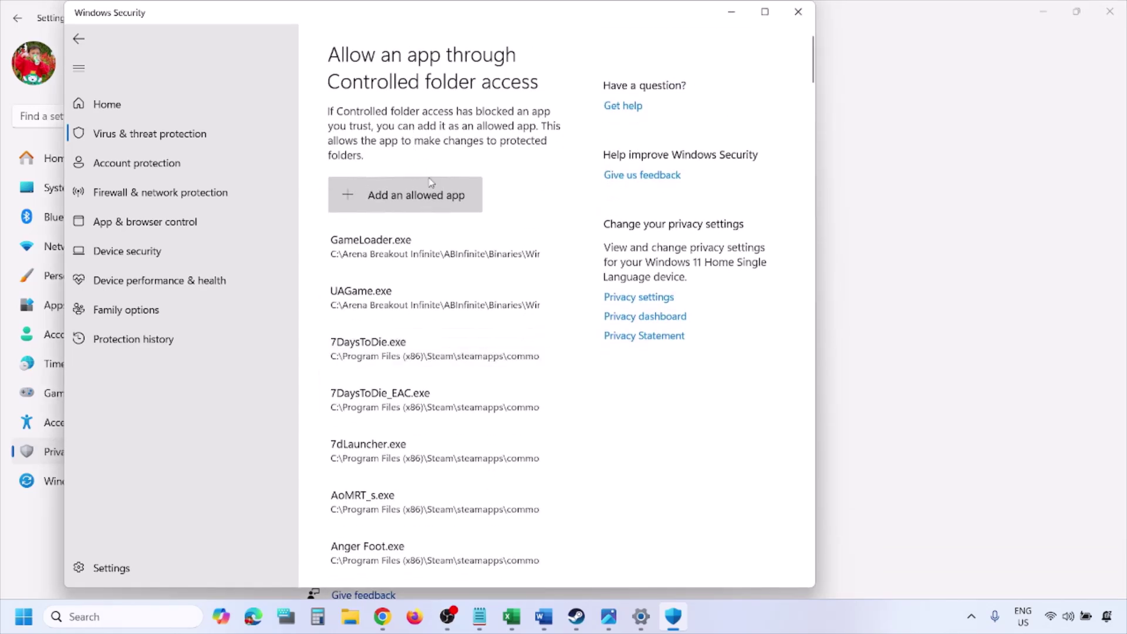
click(430, 194)
click(424, 254)
click(125, 312)
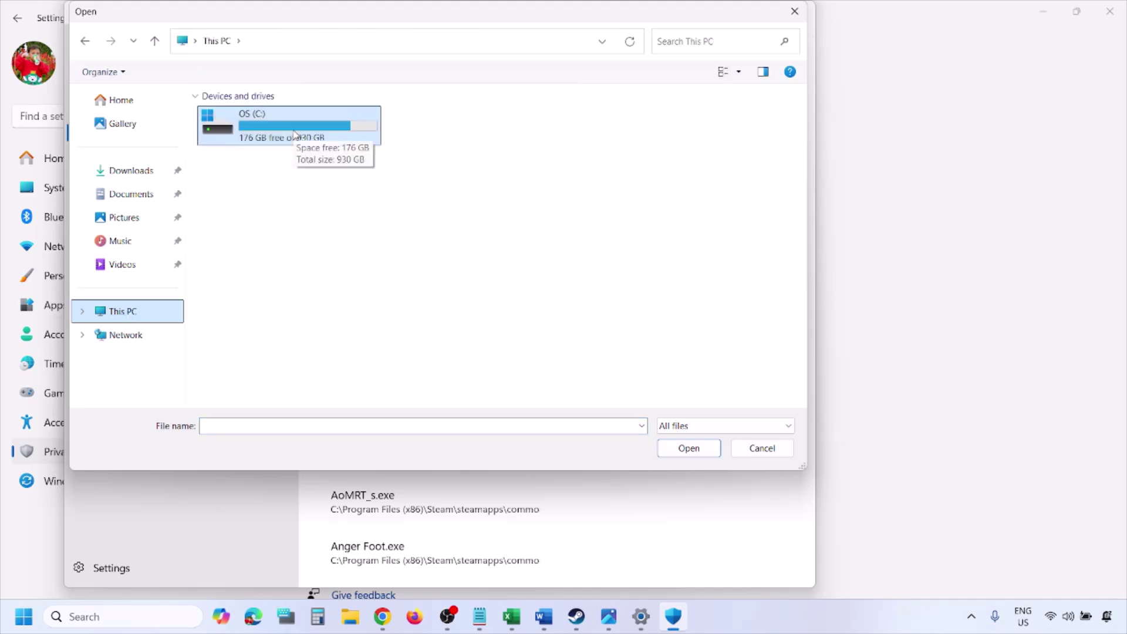
Browse to C:\Program Files (x86)\Steam\steamapps, then close the file picker without adding an app.
double_click(295, 134)
scroll(292, 170, down, 3)
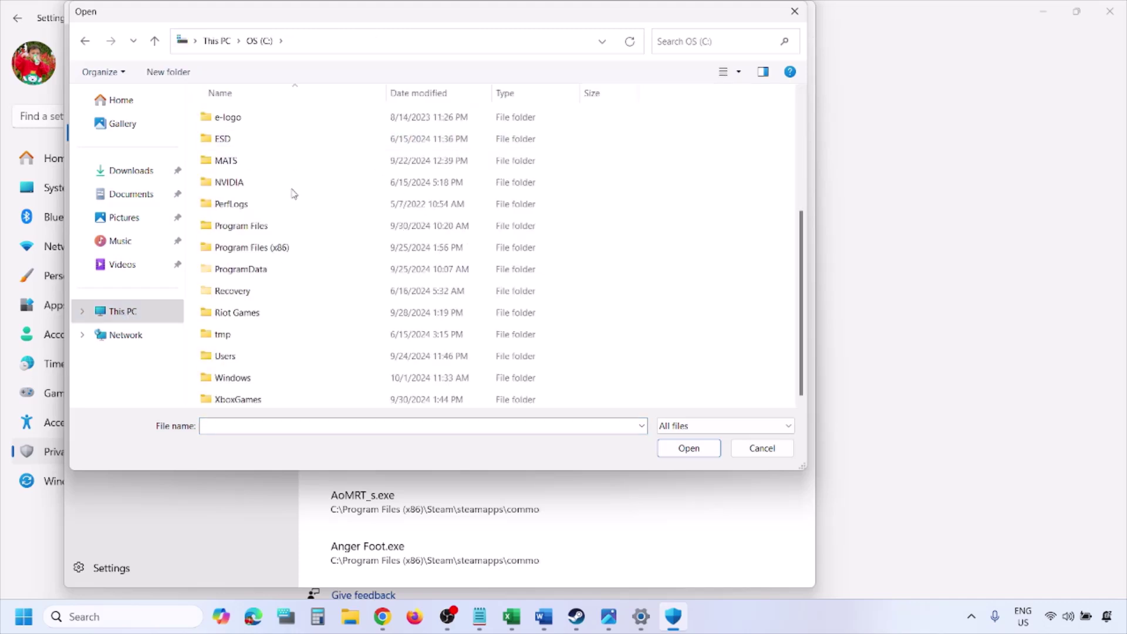
double_click(284, 247)
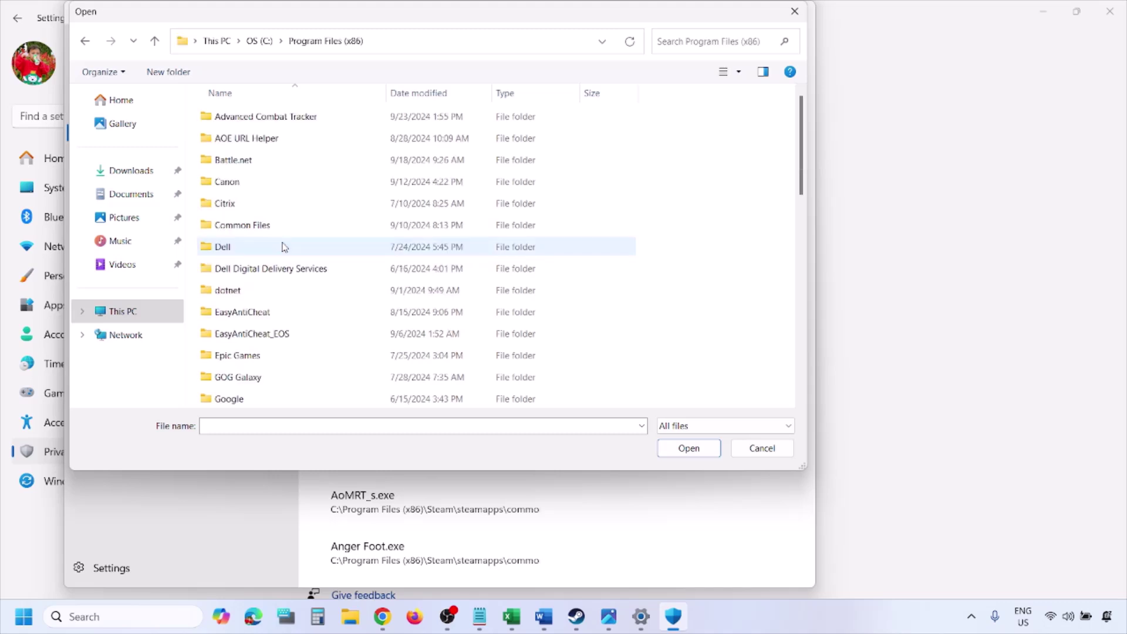
scroll(284, 246, down, 8)
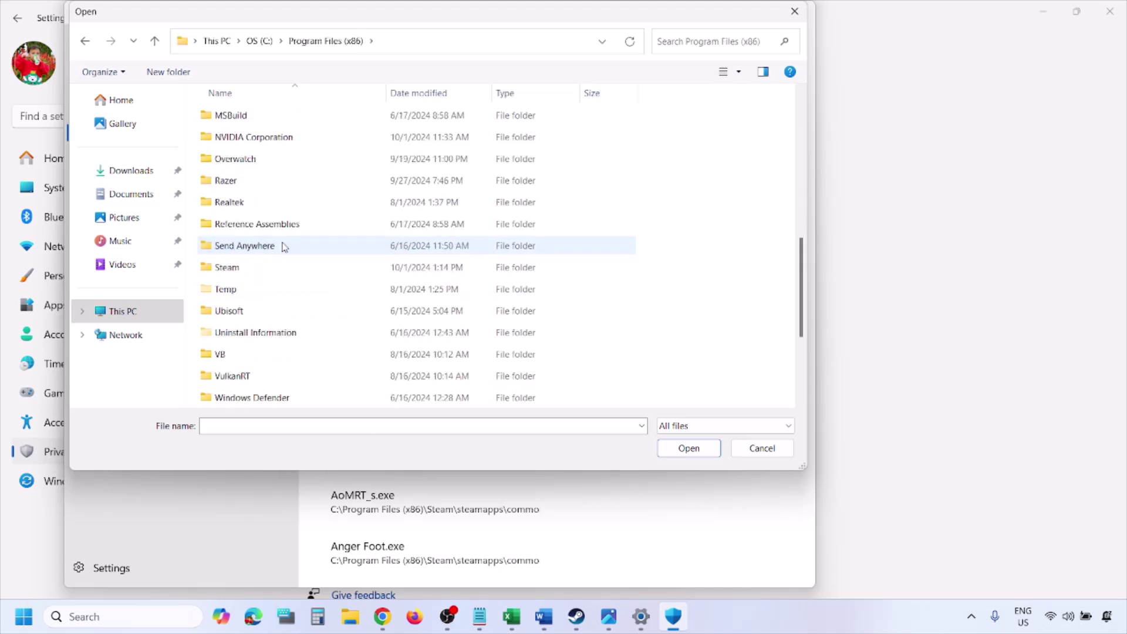
double_click(253, 202)
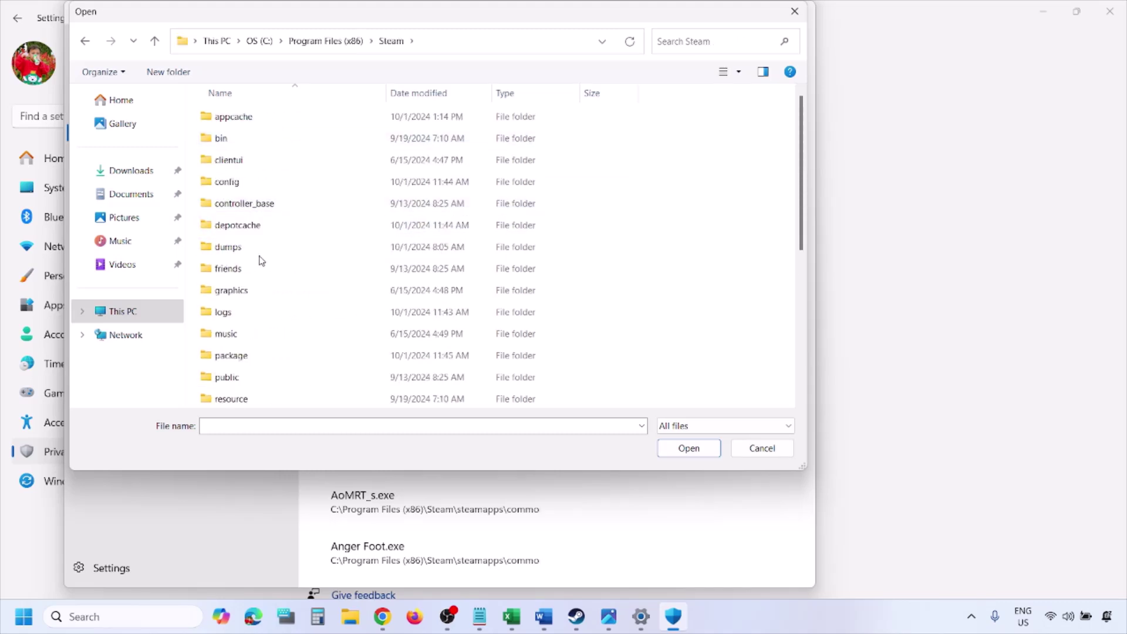
scroll(261, 258, down, 4)
double_click(258, 226)
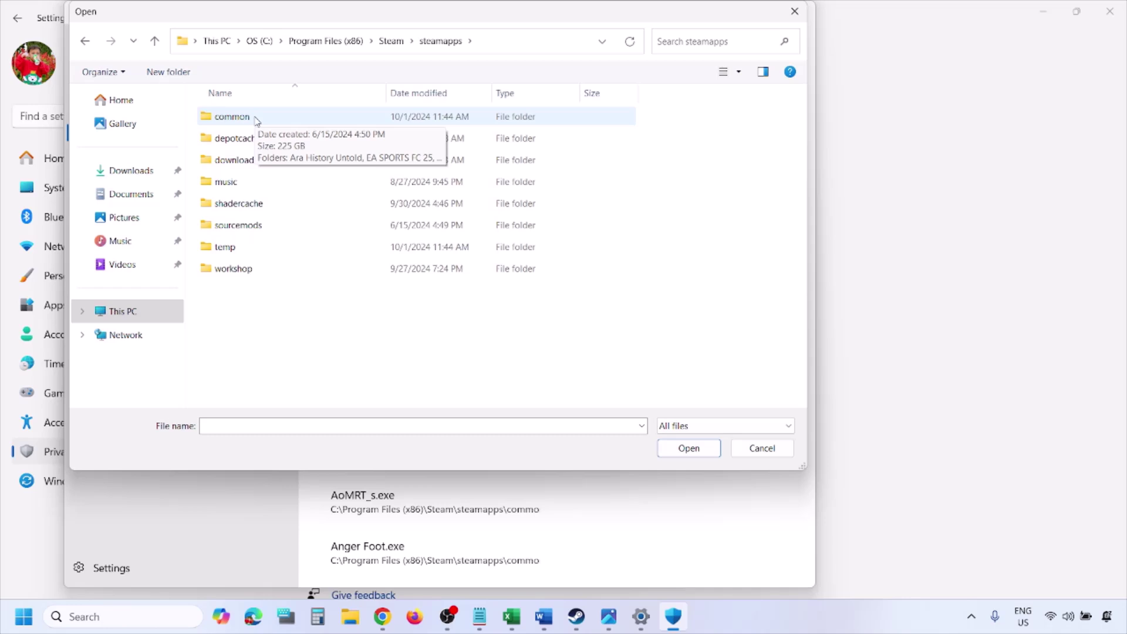
click(761, 448)
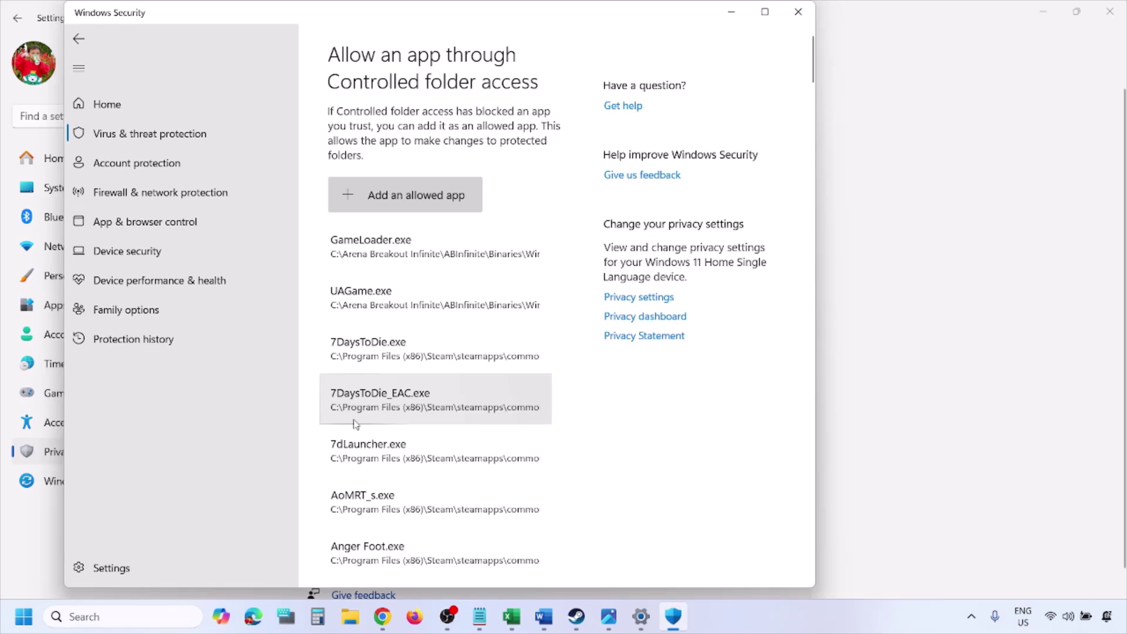
Open Control Panel's Windows Defender Firewall allowed apps list, enable Change settings, and begin Allow another app.
click(117, 616)
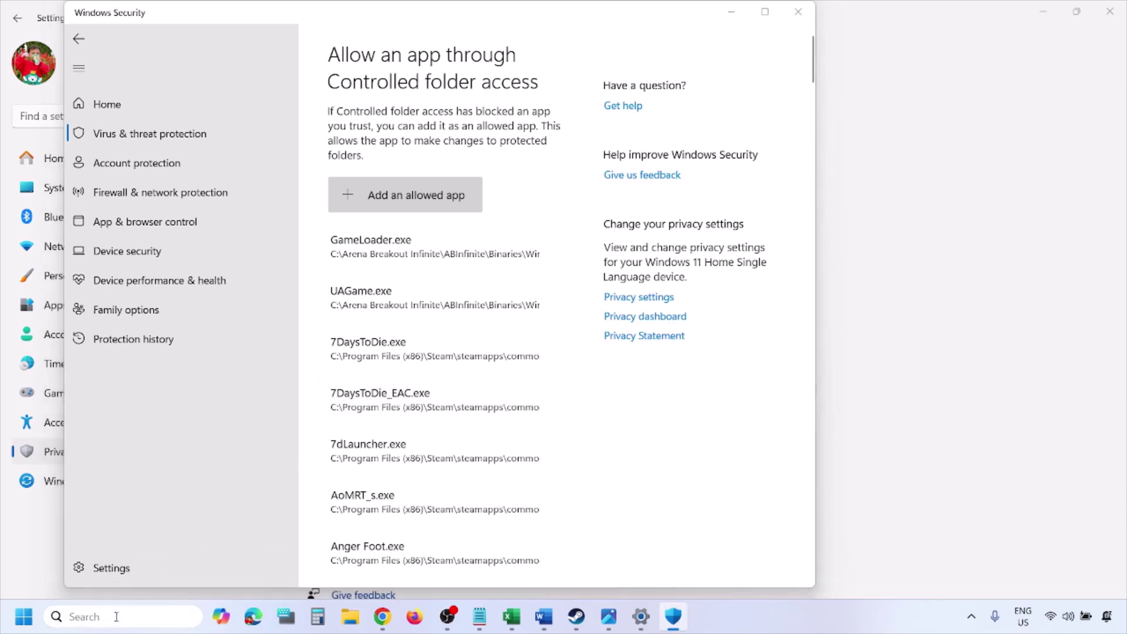
text(ontrol)
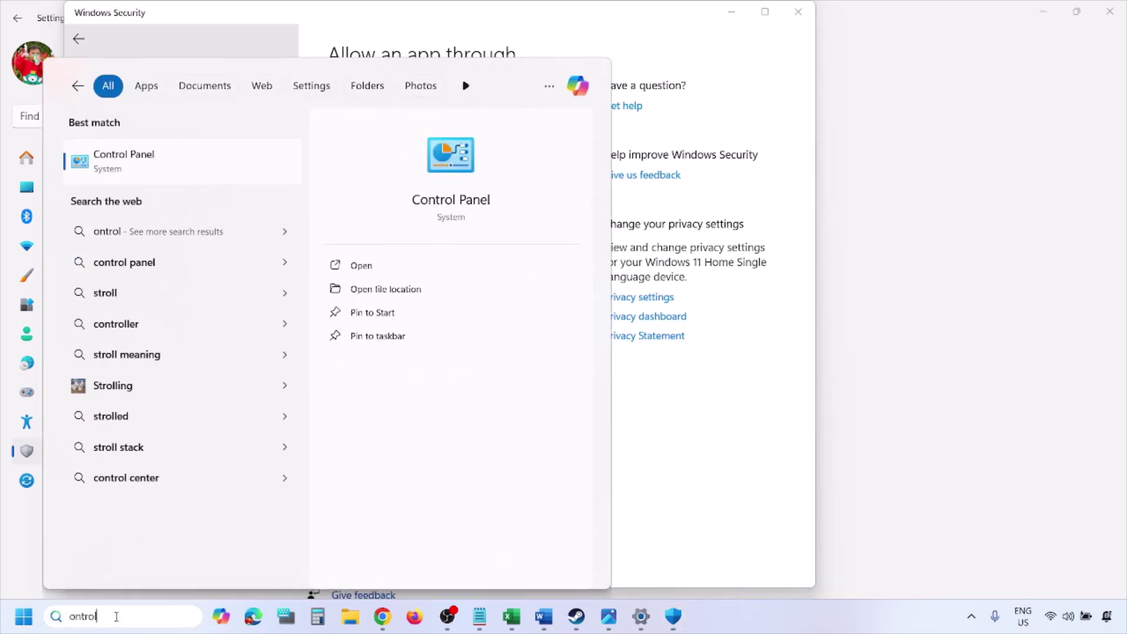
key(Return)
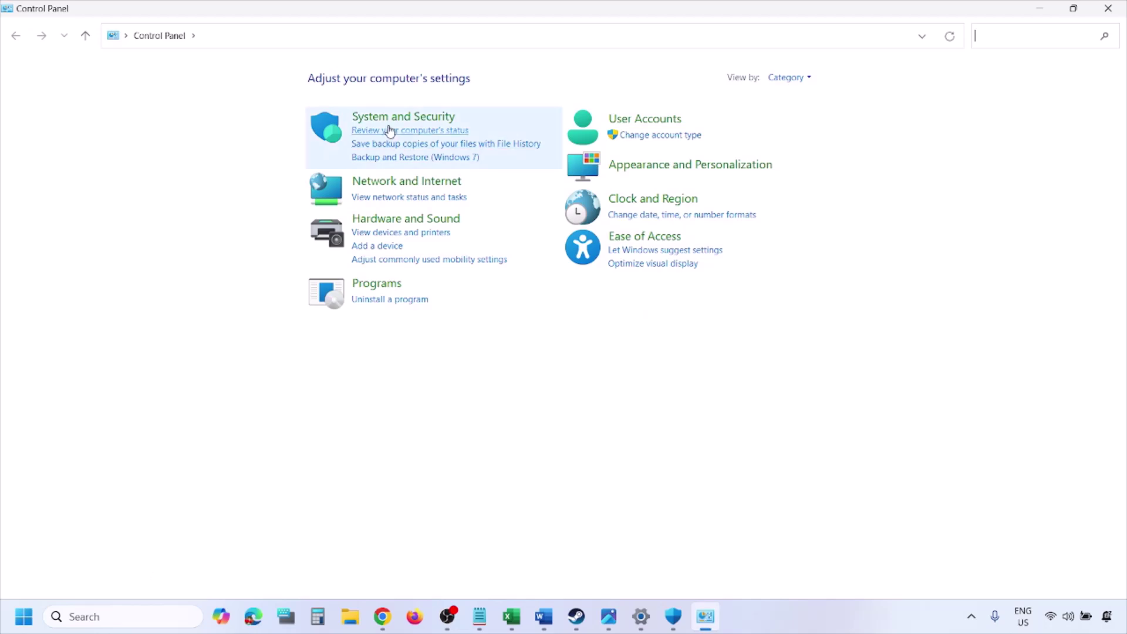
click(387, 119)
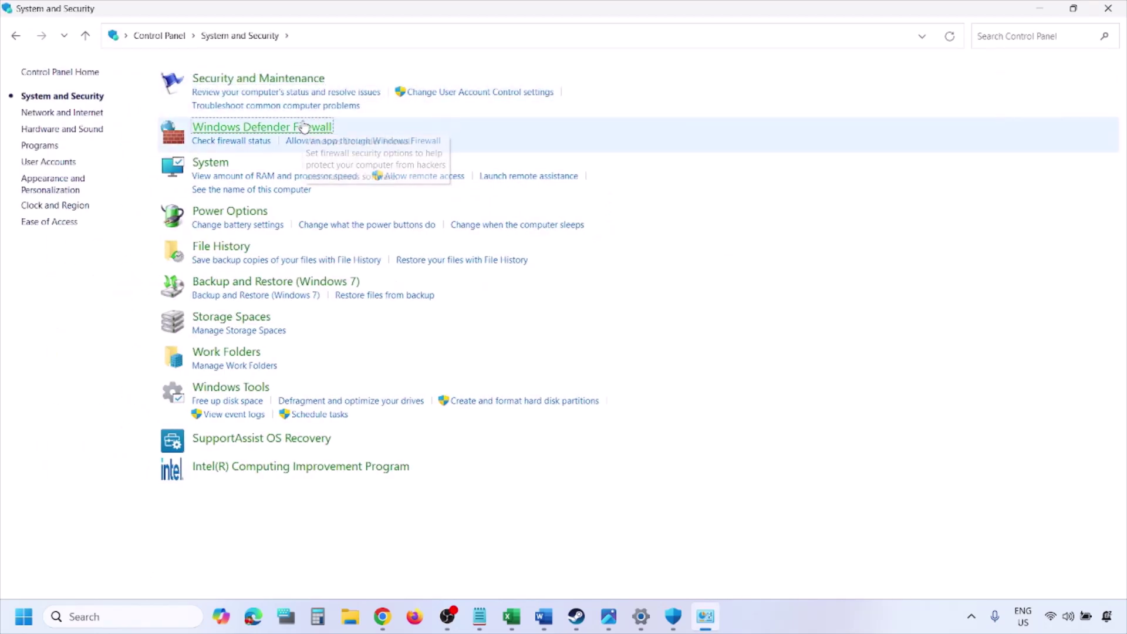
click(303, 127)
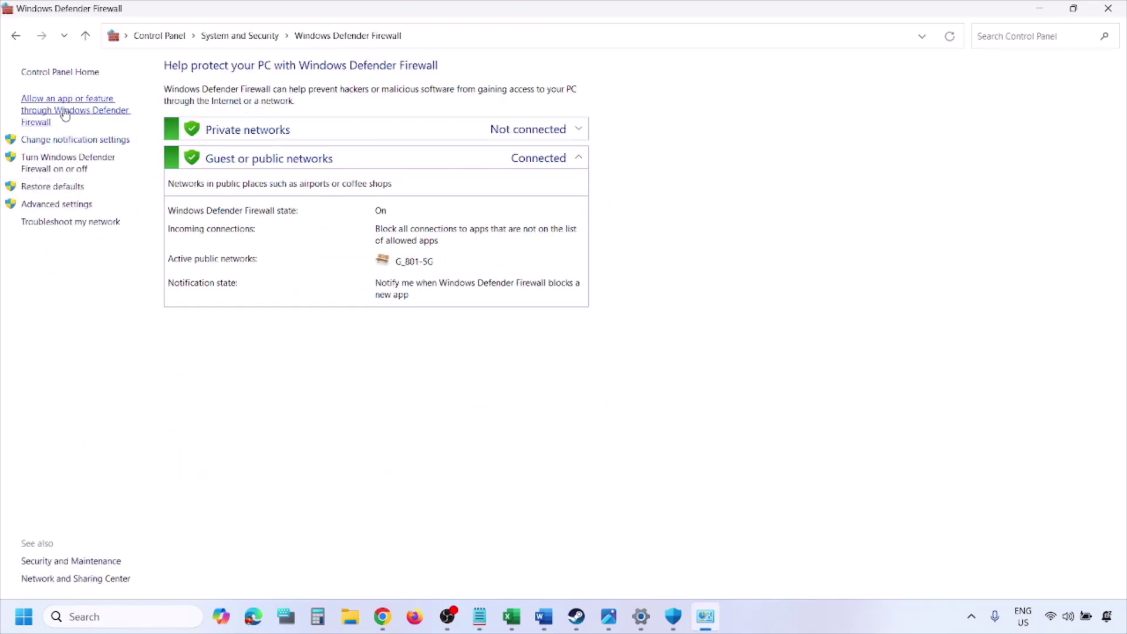
click(77, 109)
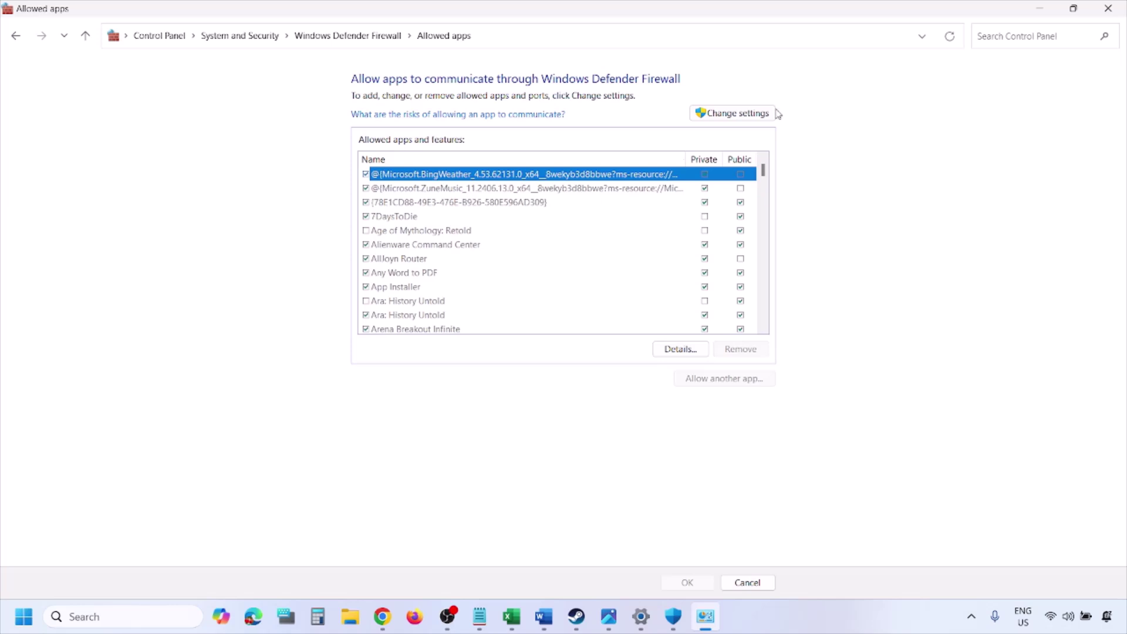
click(757, 113)
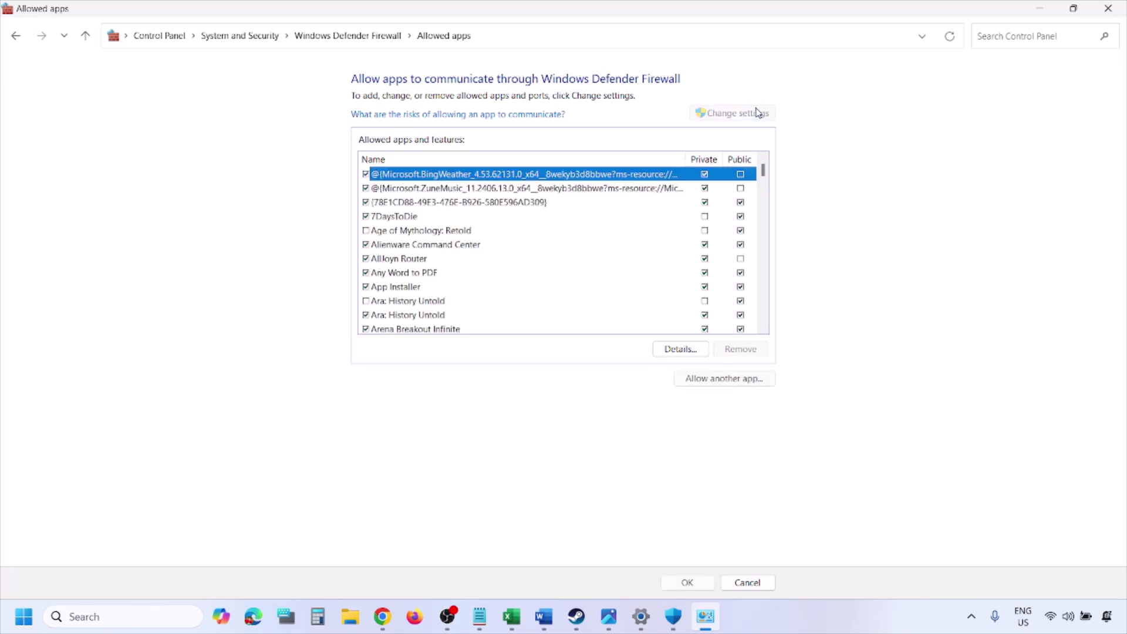
click(725, 379)
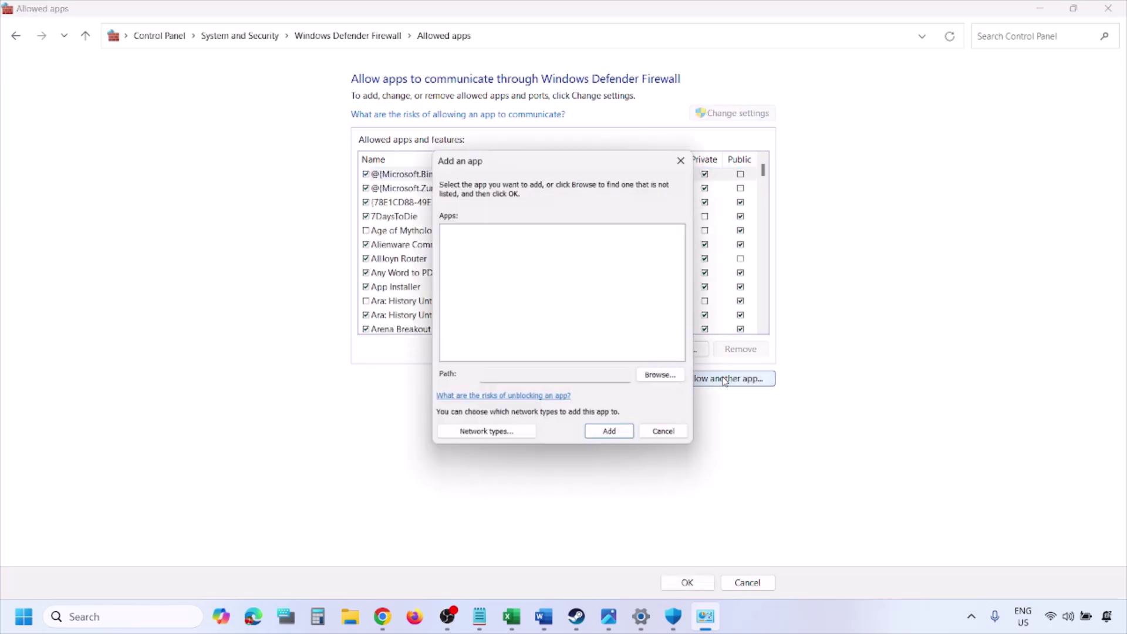
Browse This PC for a firewall app, then cancel both dialogs and close the Allowed apps window.
click(663, 377)
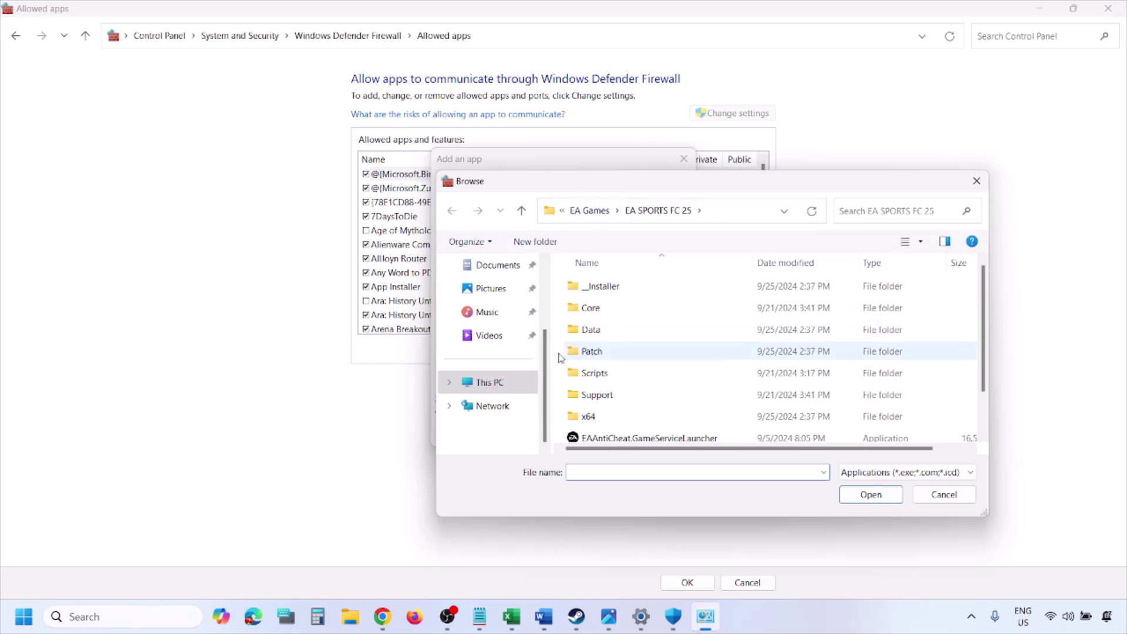
click(517, 387)
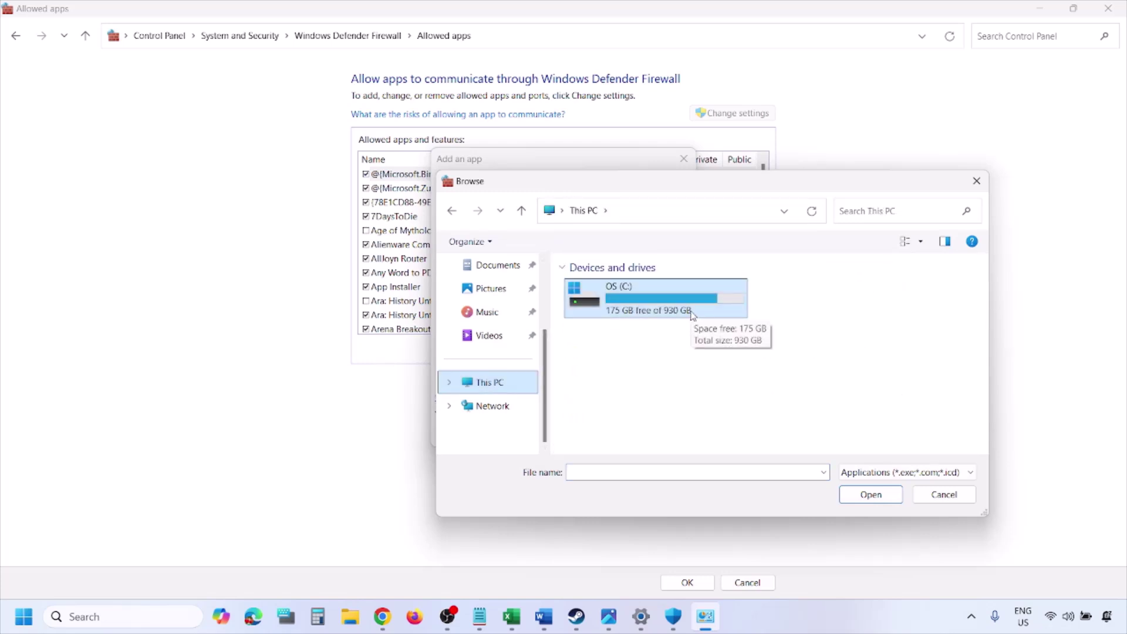
click(930, 501)
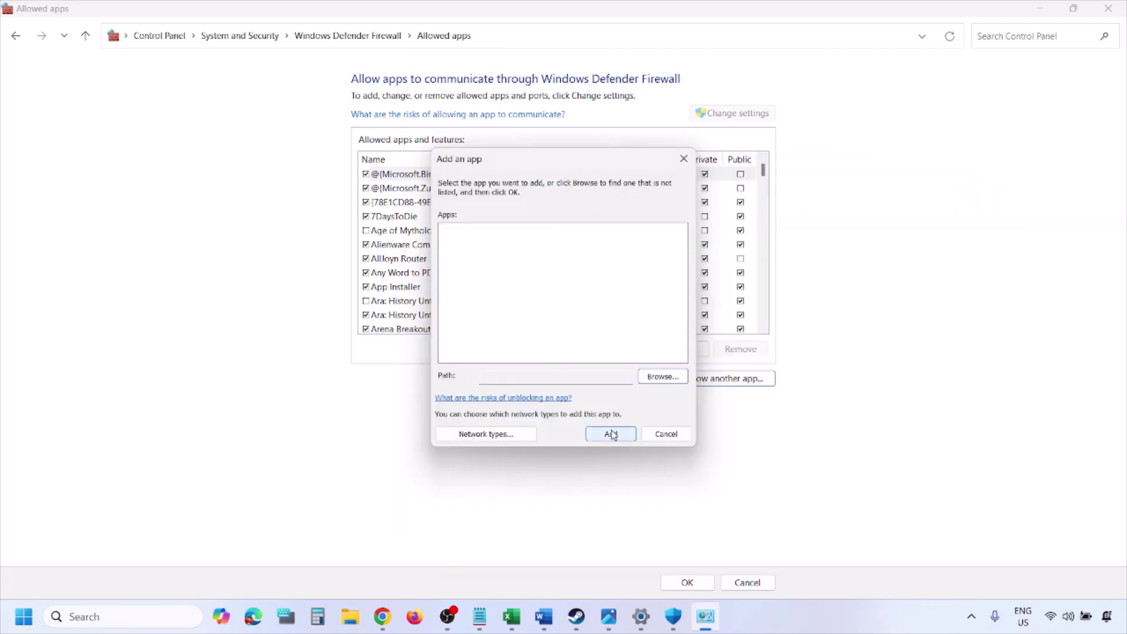
click(663, 435)
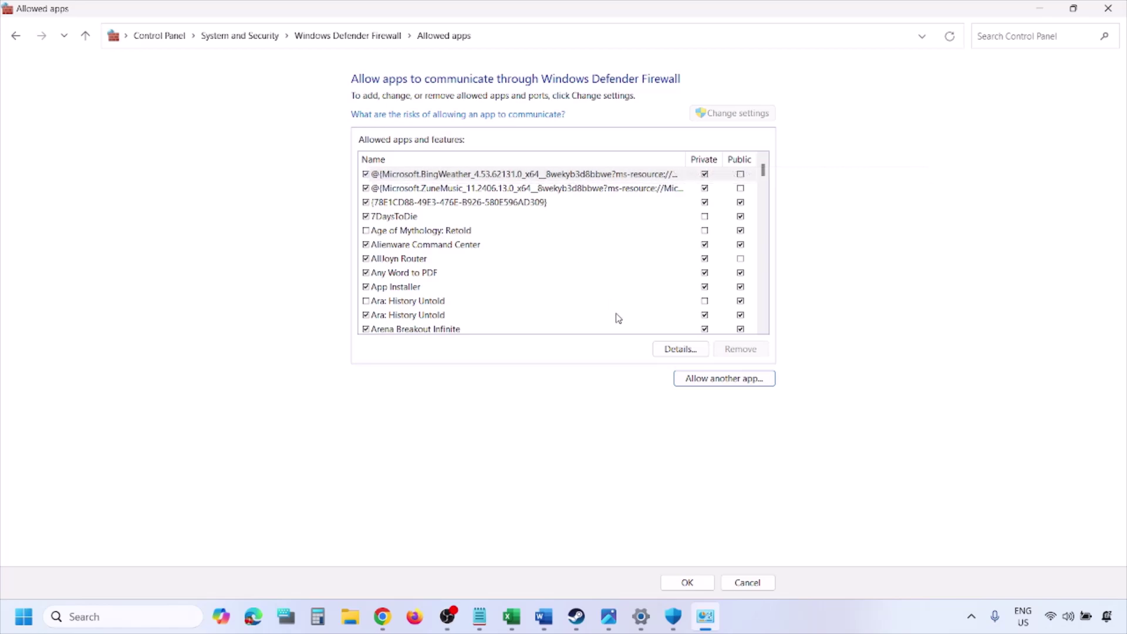
click(1108, 8)
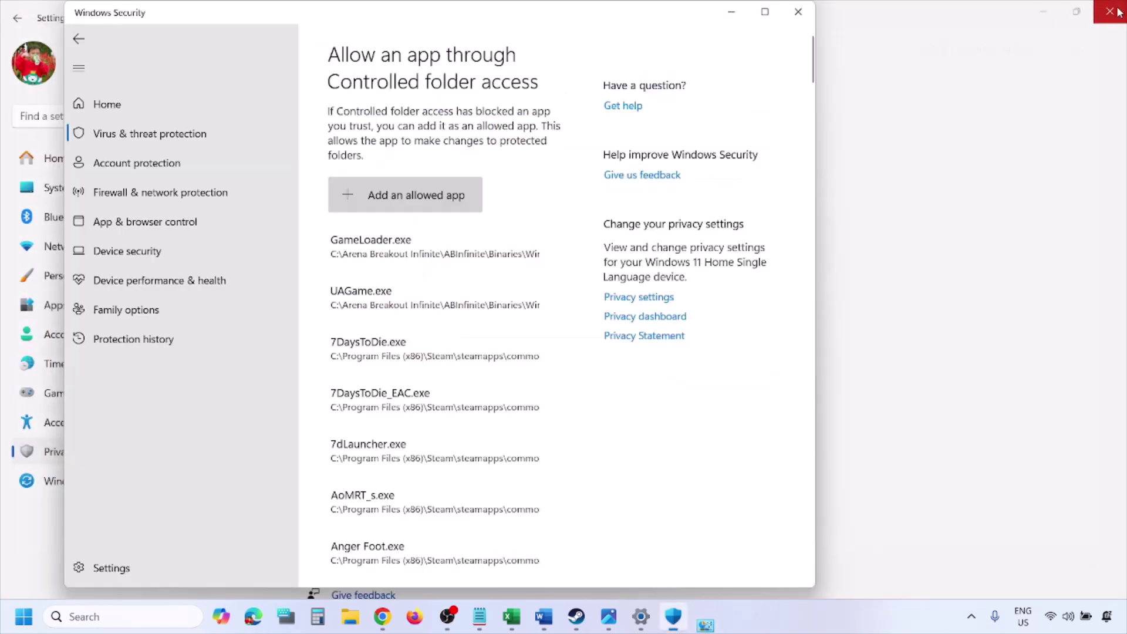